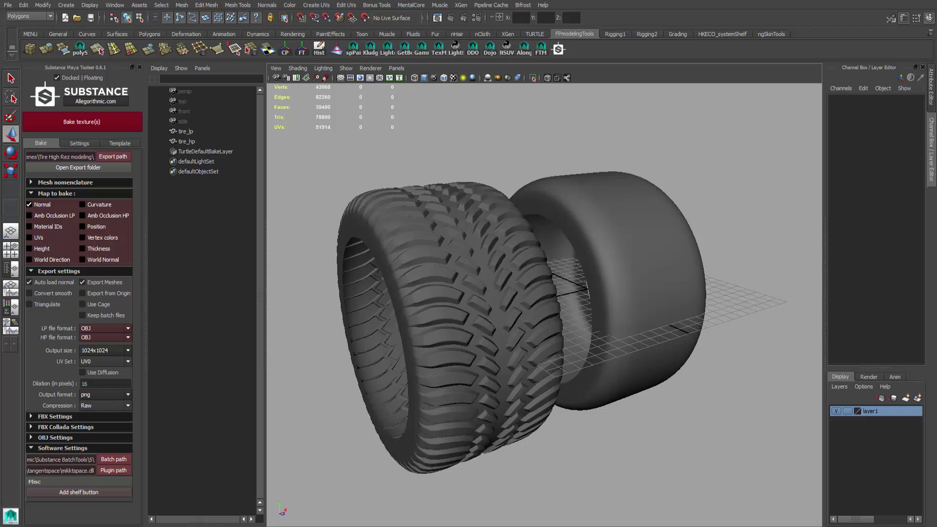
# Select the high-poly and low-poly tires in turn, ending on tire_hp.
pyautogui.click(466, 280)
pyautogui.click(638, 271)
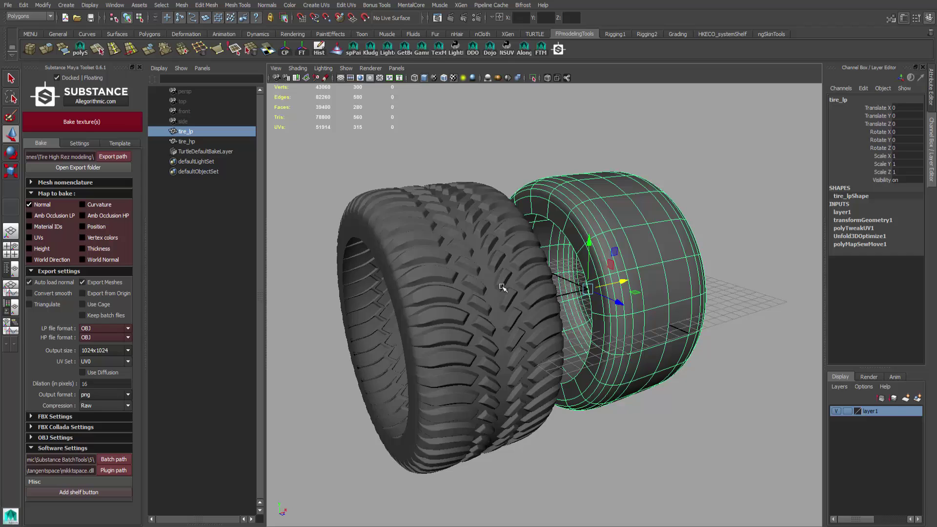
pyautogui.click(499, 271)
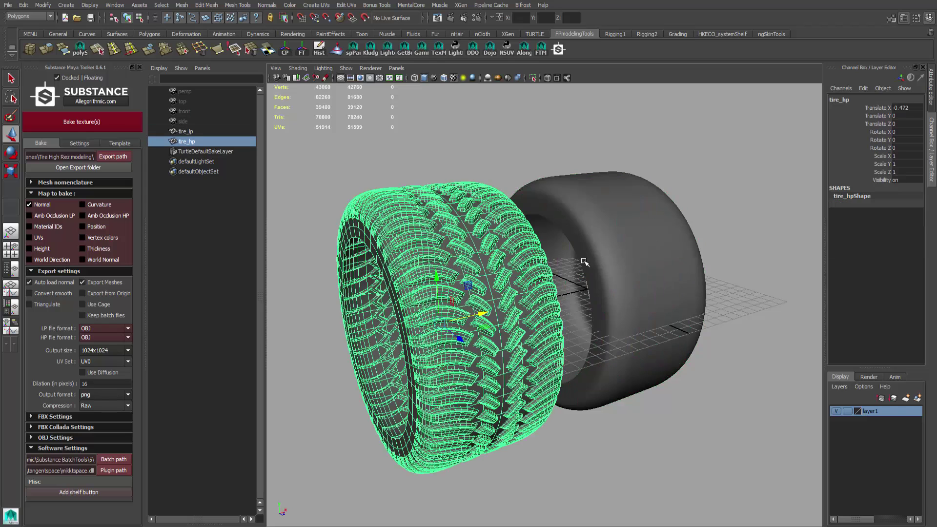
pyautogui.click(611, 243)
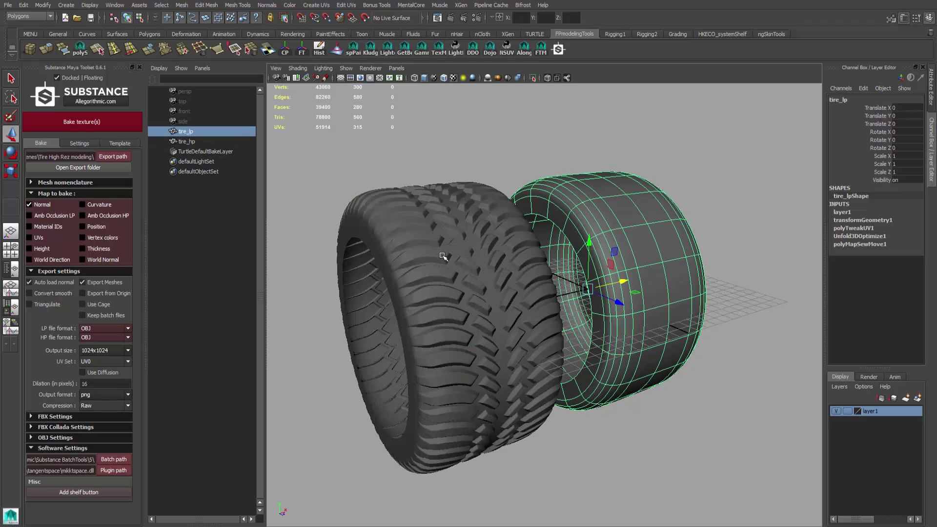
pyautogui.click(440, 314)
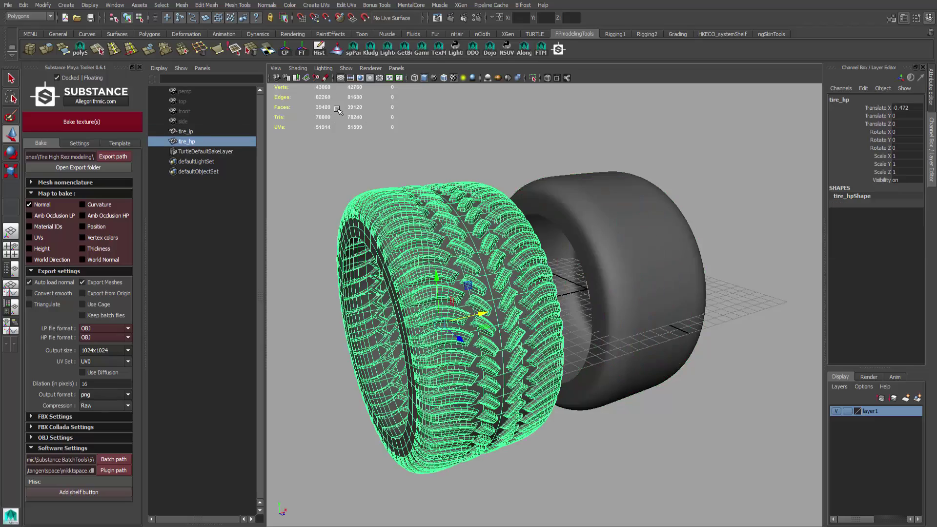
# Orbit to a side-on view of both tires and select the low-poly tire.
pyautogui.moveTo(459, 248)
pyautogui.keyDown('alt'); pyautogui.mouseDown()
pyautogui.moveTo(451, 249)
pyautogui.moveTo(469, 246)
pyautogui.moveTo(460, 258)
pyautogui.mouseUp(); pyautogui.keyUp('alt')
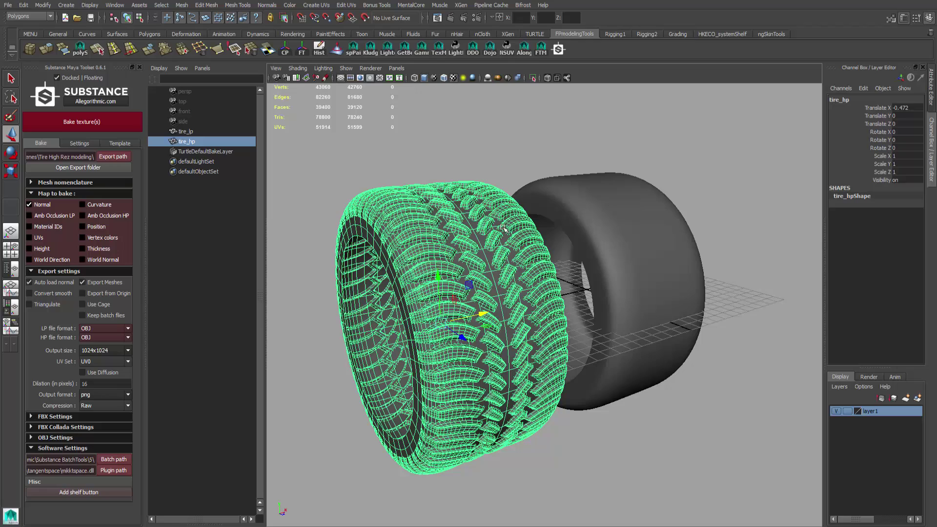
pyautogui.moveTo(440, 260)
pyautogui.keyDown('alt'); pyautogui.mouseDown()
pyautogui.moveTo(420, 252)
pyautogui.moveTo(411, 265)
pyautogui.moveTo(431, 249)
pyautogui.mouseUp(); pyautogui.keyUp('alt')
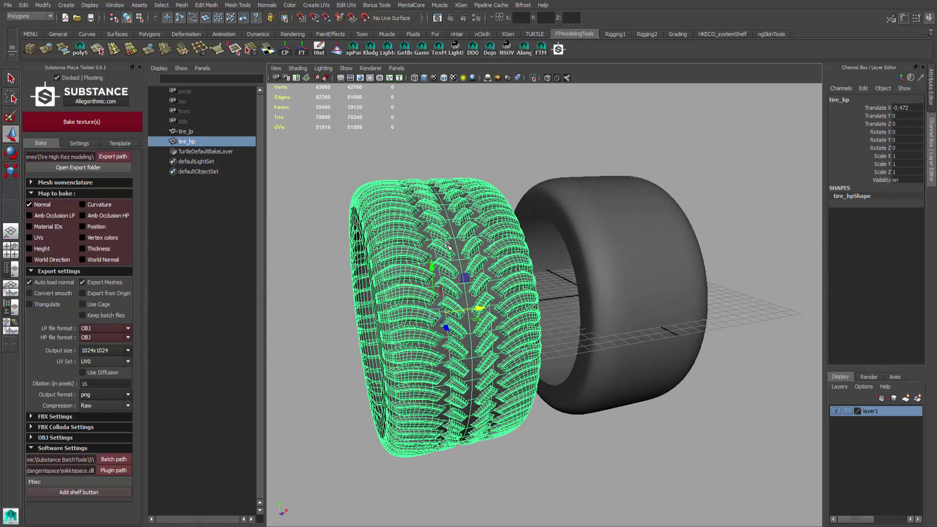
pyautogui.click(616, 263)
pyautogui.keyDown('alt'); pyautogui.moveTo(615, 263); pyautogui.dragTo(582, 246); pyautogui.keyUp('alt')
pyautogui.keyDown('alt'); pyautogui.moveTo(657, 254); pyautogui.dragTo(683, 254); pyautogui.keyUp('alt')
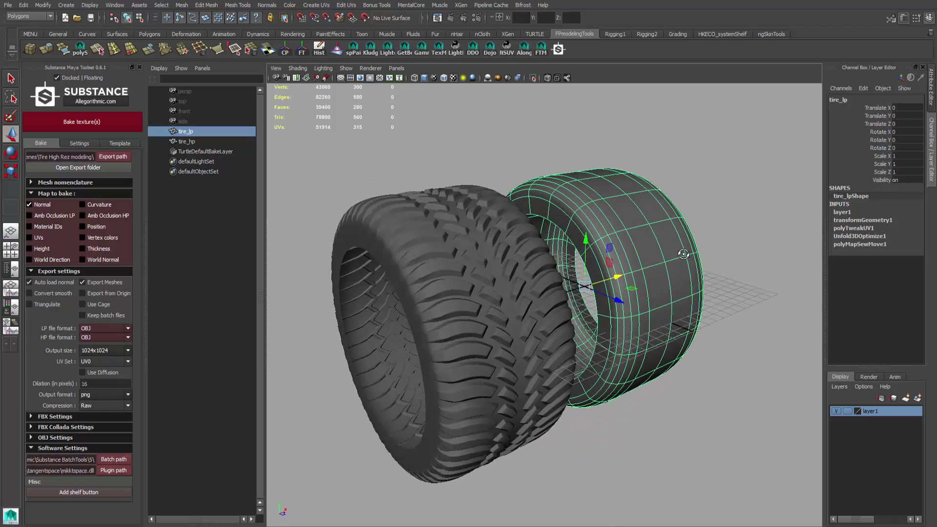
pyautogui.keyDown('alt'); pyautogui.moveTo(607, 231); pyautogui.dragTo(542, 240); pyautogui.keyUp('alt')
pyautogui.keyDown('alt'); pyautogui.moveTo(383, 204); pyautogui.dragTo(424, 217); pyautogui.keyUp('alt')
# Inspect the low-poly tire's UV shell in the UV Texture Editor, then close it.
pyautogui.click(702, 215)
pyautogui.click(670, 216)
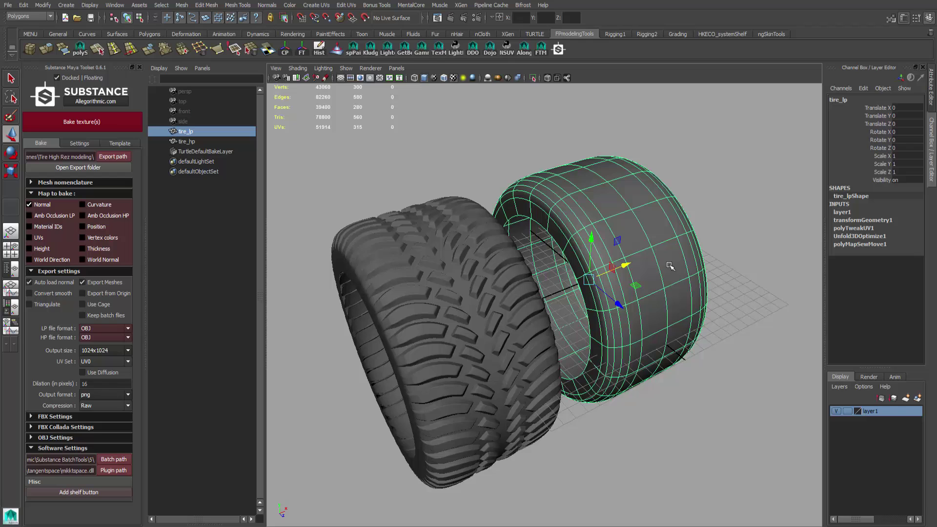
pyautogui.click(345, 6)
pyautogui.click(369, 209)
pyautogui.scroll(-2, 637, 447)
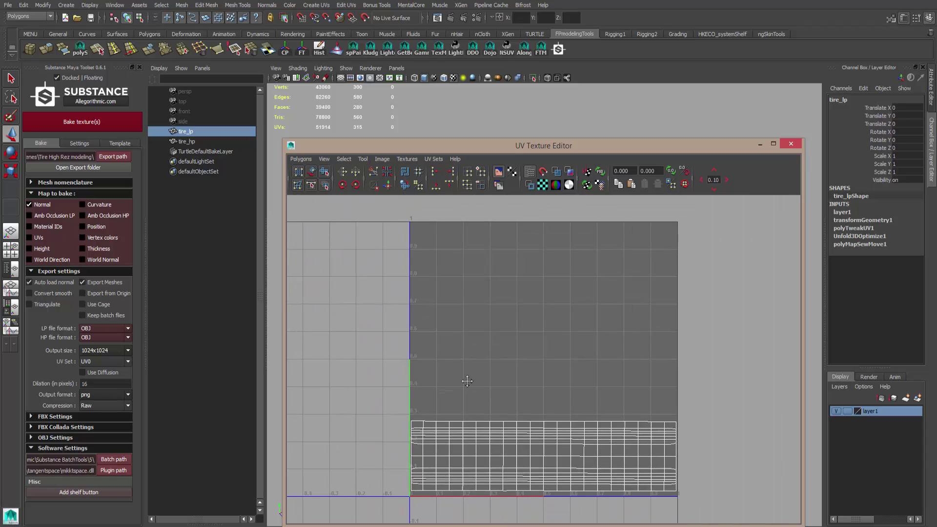
pyautogui.keyDown('alt'); pyautogui.moveTo(474, 417); pyautogui.dragTo(474, 271, button='middle'); pyautogui.keyUp('alt')
pyautogui.scroll(3, 642, 385)
pyautogui.keyDown('alt'); pyautogui.moveTo(642, 385); pyautogui.dragTo(651, 361, button='middle'); pyautogui.keyUp('alt')
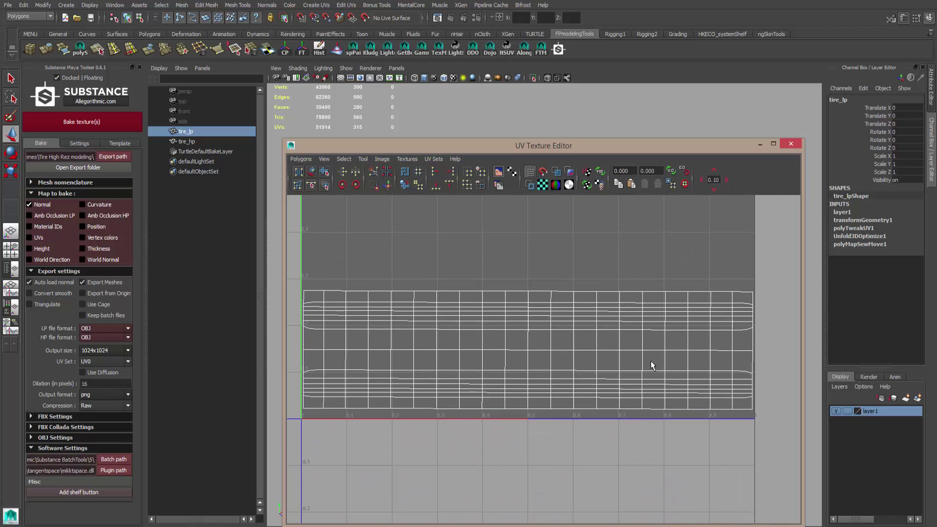
pyautogui.click(761, 146)
# Set tire_hp's Translate X to 0 so it sits at the origin.
pyautogui.keyDown('alt'); pyautogui.moveTo(605, 239); pyautogui.dragTo(566, 290); pyautogui.keyUp('alt')
pyautogui.scroll(-3, 620, 240)
pyautogui.scroll(3, 577, 291)
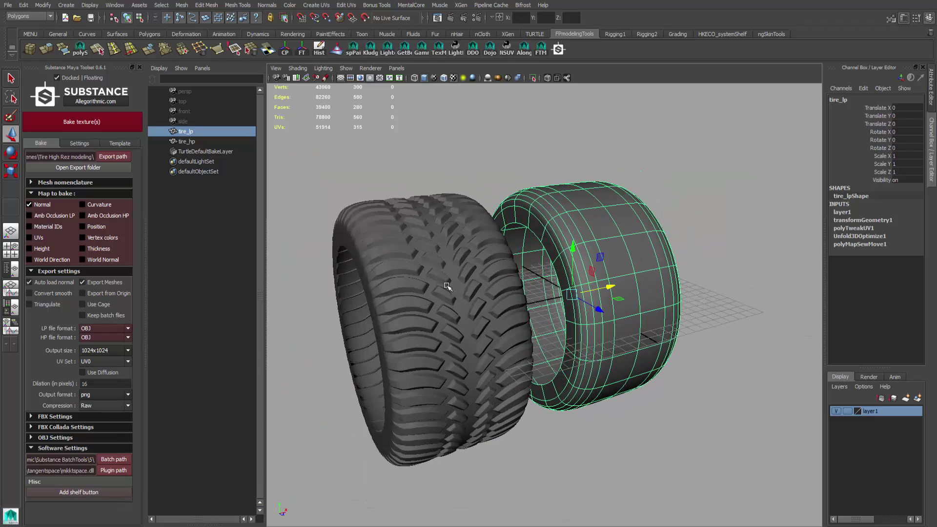
pyautogui.click(528, 293)
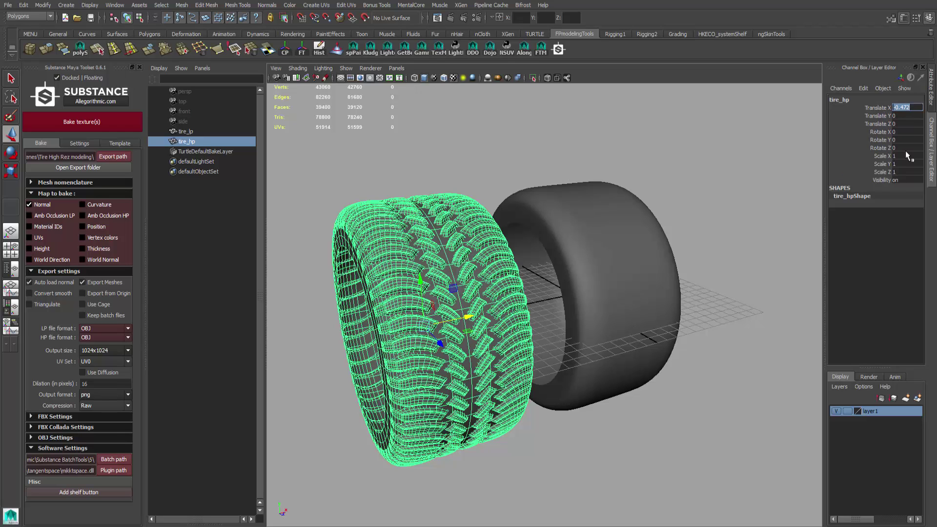
pyautogui.write('0')
pyautogui.press('Return')
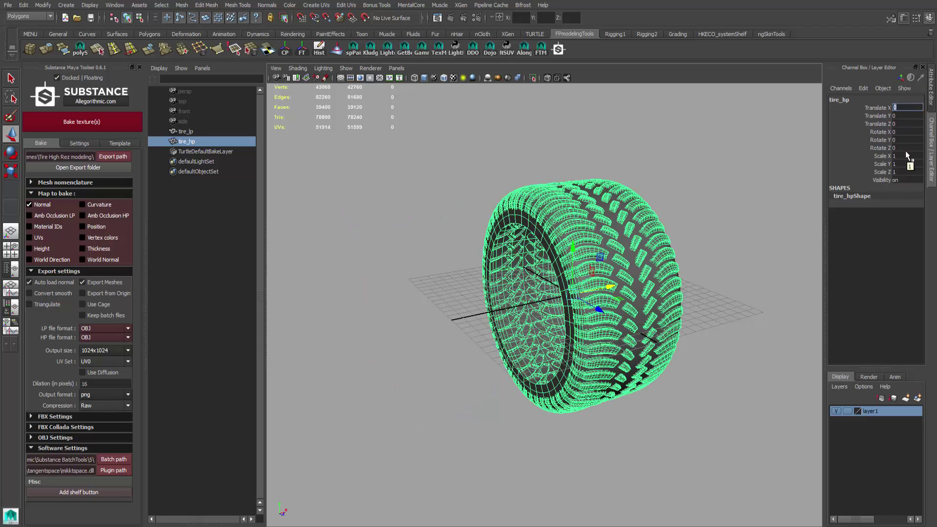
# Check the overlapping tires from inside the hole and select tire_lp.
pyautogui.keyDown('alt'); pyautogui.moveTo(545, 284); pyautogui.dragTo(598, 317, button='right'); pyautogui.keyUp('alt')
pyautogui.keyDown('alt'); pyautogui.moveTo(598, 316); pyautogui.dragTo(642, 323); pyautogui.keyUp('alt')
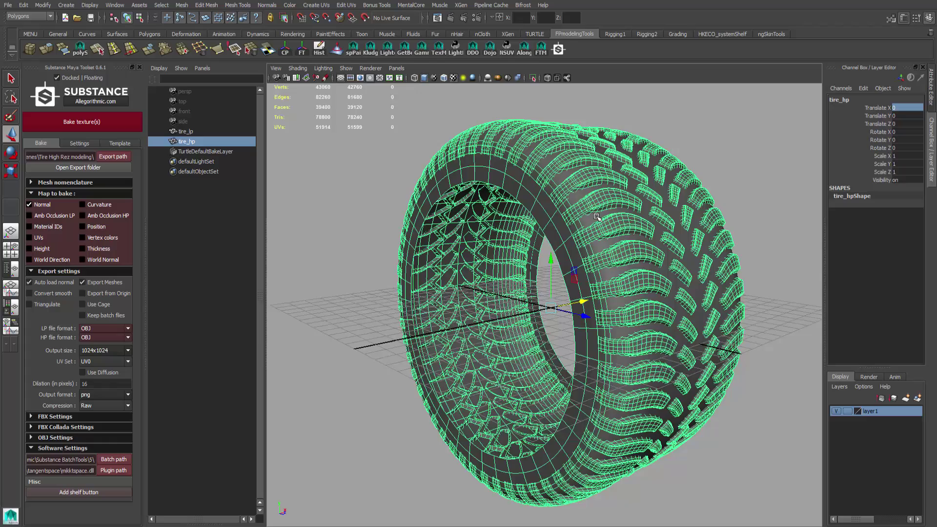
pyautogui.keyDown('alt'); pyautogui.moveTo(597, 216); pyautogui.dragTo(583, 217); pyautogui.keyUp('alt')
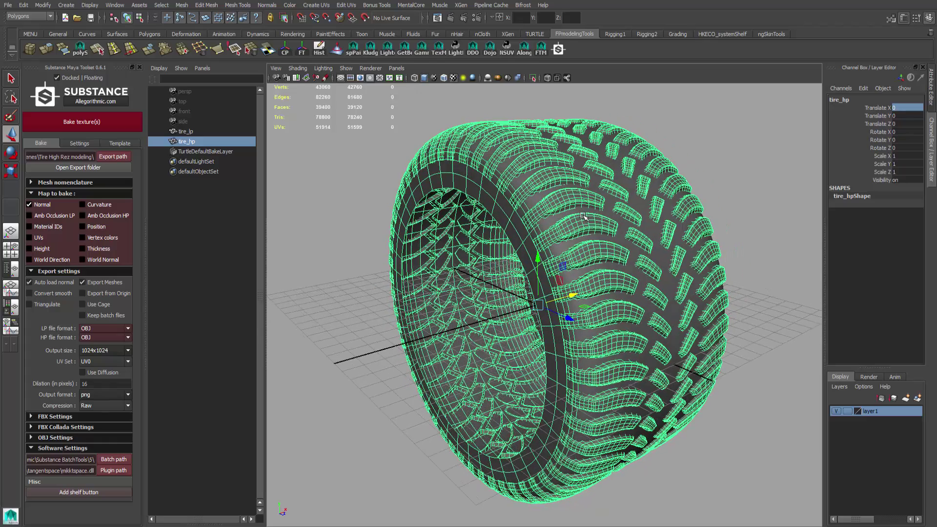
pyautogui.click(185, 132)
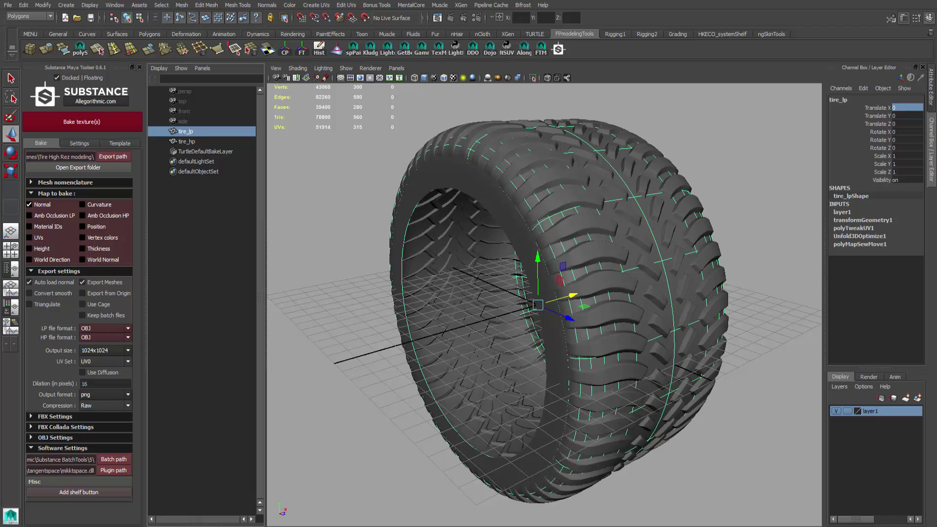
# View the maya shelf folder's prefs, scripts and Documentation, then move Explorer off screen.
pyautogui.hotkey('alt', 'Tab')
pyautogui.moveTo(528, 28)
pyautogui.mouseDown()
pyautogui.moveTo(481, 31)
pyautogui.moveTo(512, 30)
pyautogui.mouseUp()
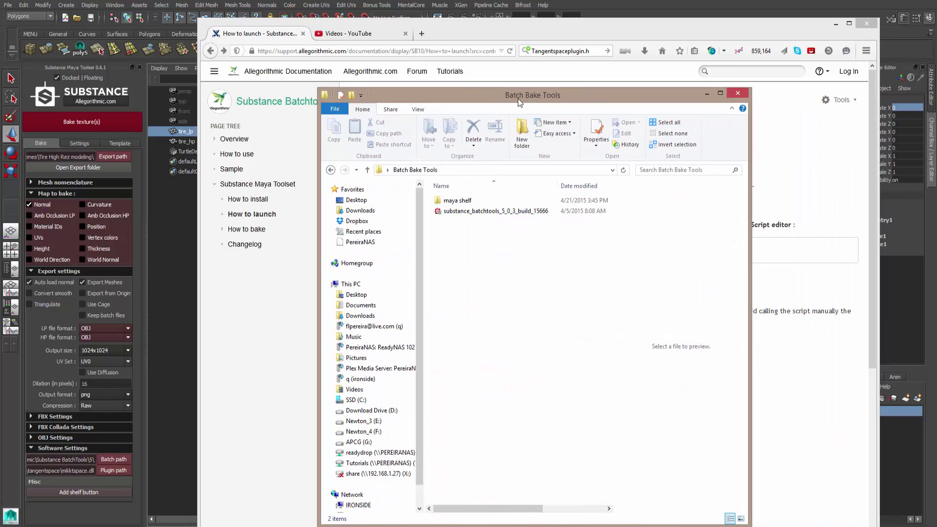
pyautogui.doubleClick(452, 202)
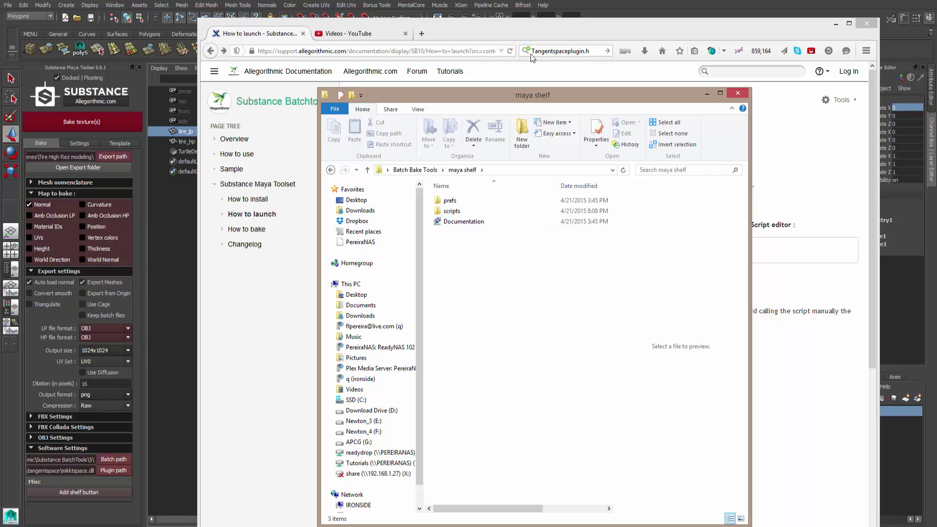
pyautogui.moveTo(488, 96); pyautogui.dragTo(936, 98)
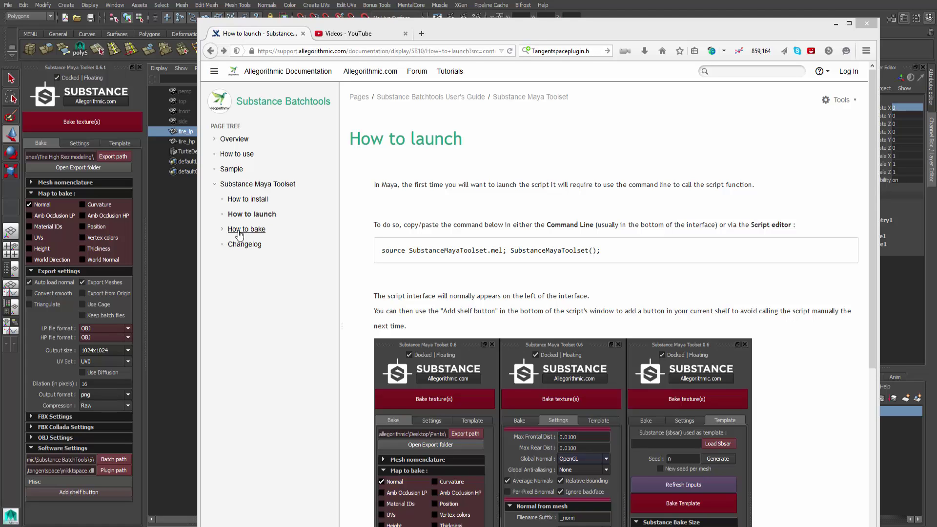
# Read the How to bake and Export parameters documentation pages, then return to Maya.
pyautogui.click(260, 233)
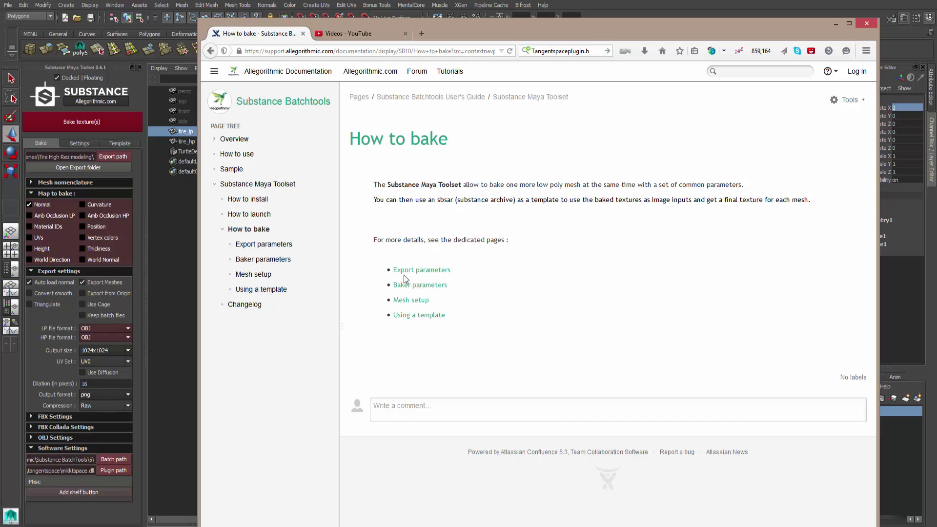
pyautogui.click(434, 277)
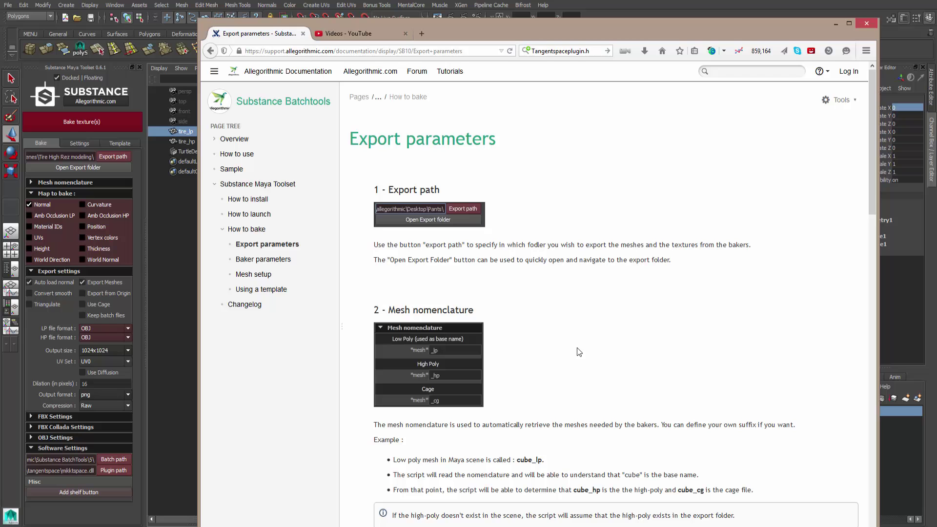
pyautogui.scroll(-15, 585, 307)
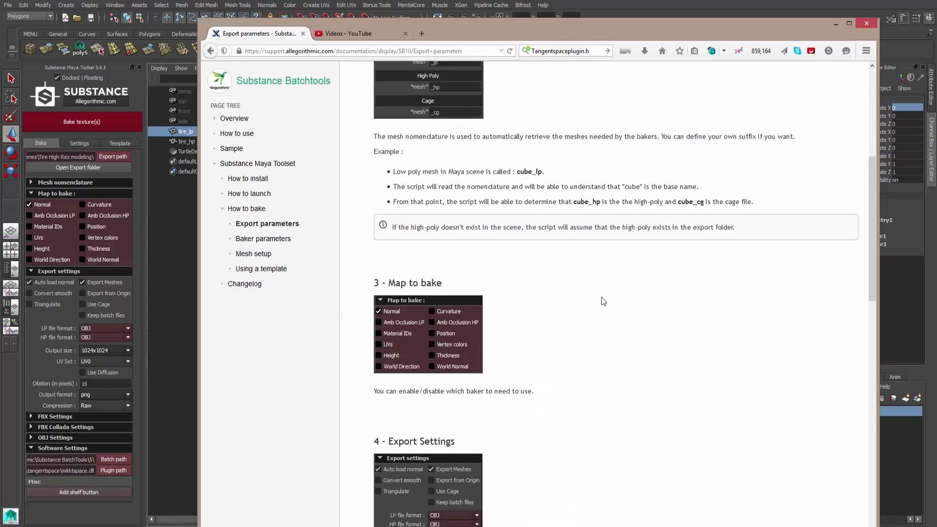
pyautogui.scroll(-5, 602, 312)
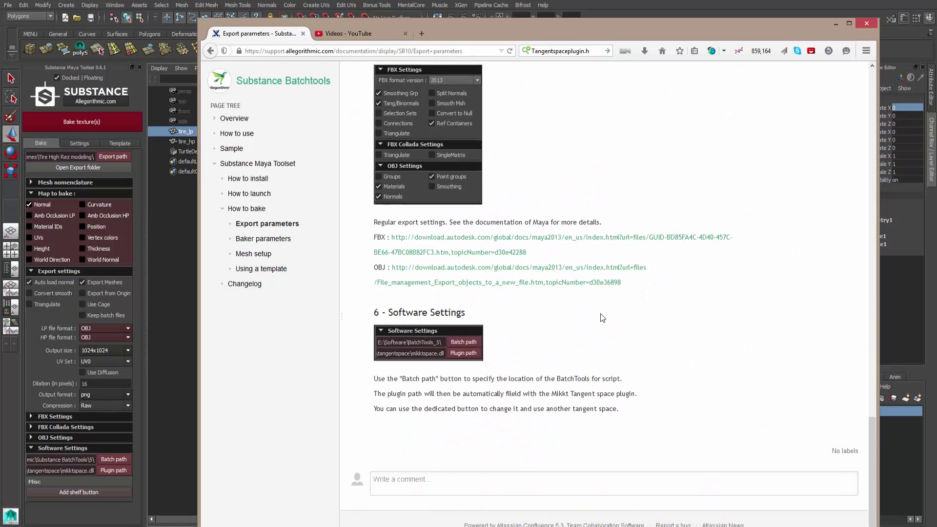
pyautogui.scroll(10, 600, 313)
pyautogui.scroll(-2, 602, 318)
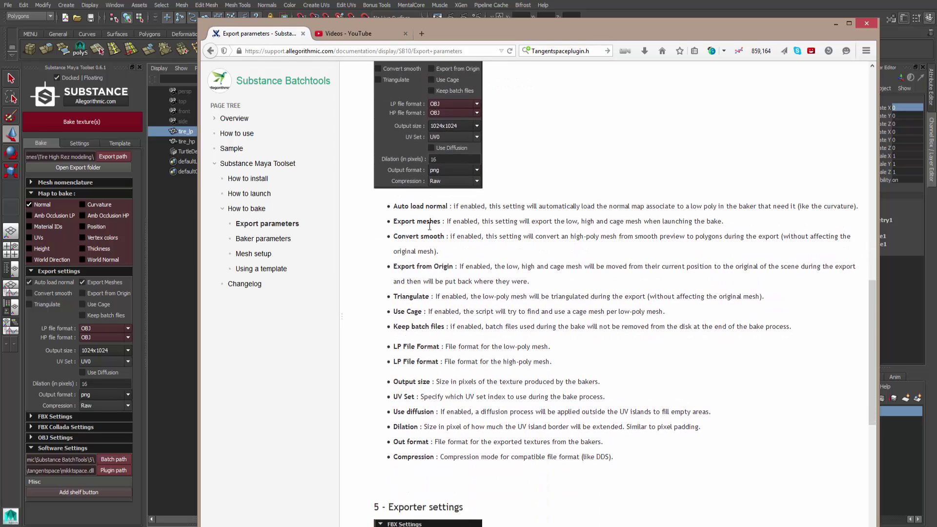
pyautogui.scroll(5, 469, 300)
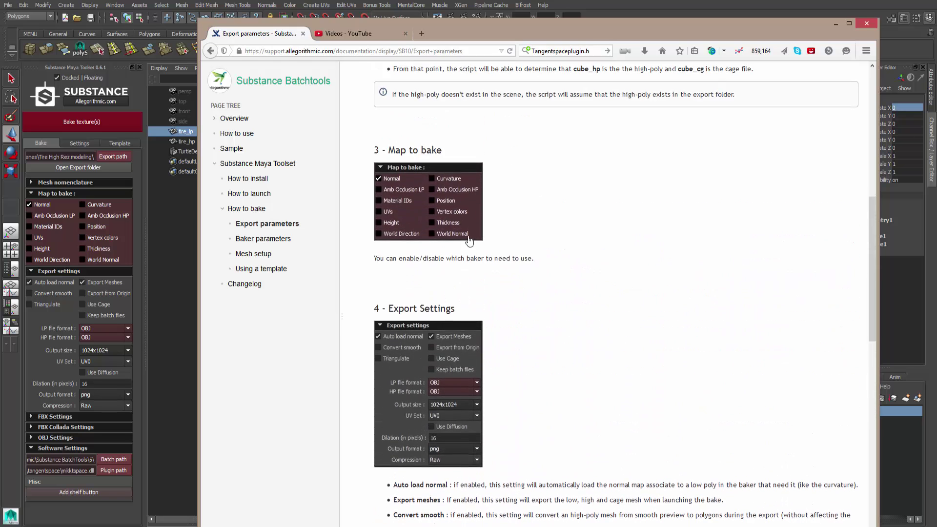
pyautogui.scroll(-3, 464, 400)
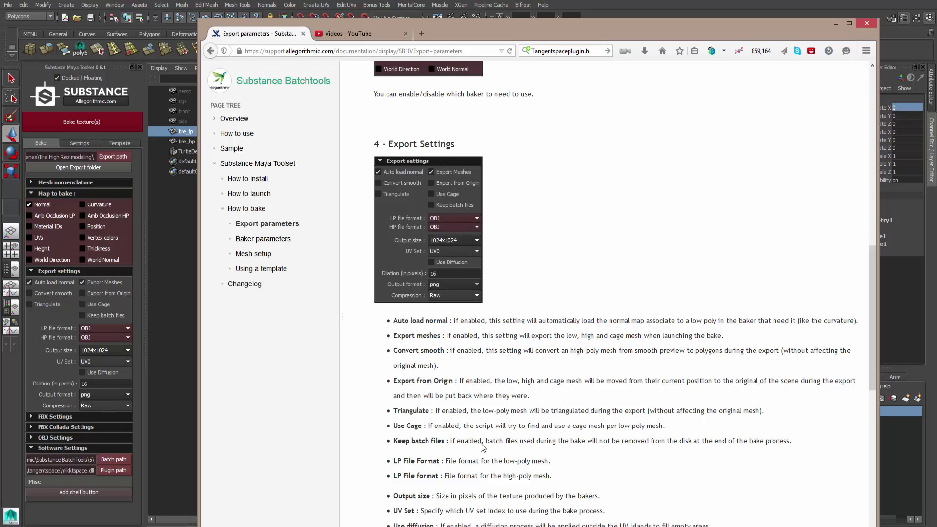
pyautogui.scroll(-2, 482, 446)
pyautogui.scroll(2, 505, 126)
pyautogui.scroll(10, 468, 385)
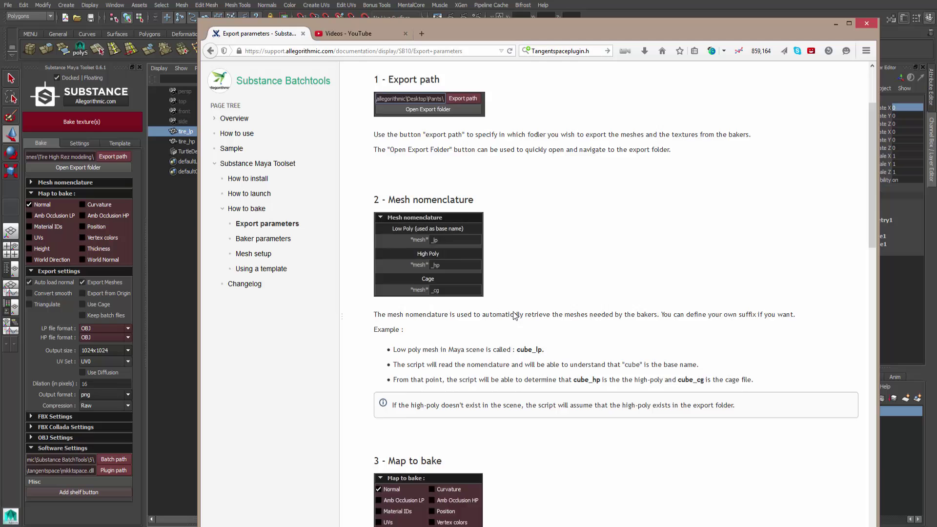
pyautogui.scroll(2, 515, 316)
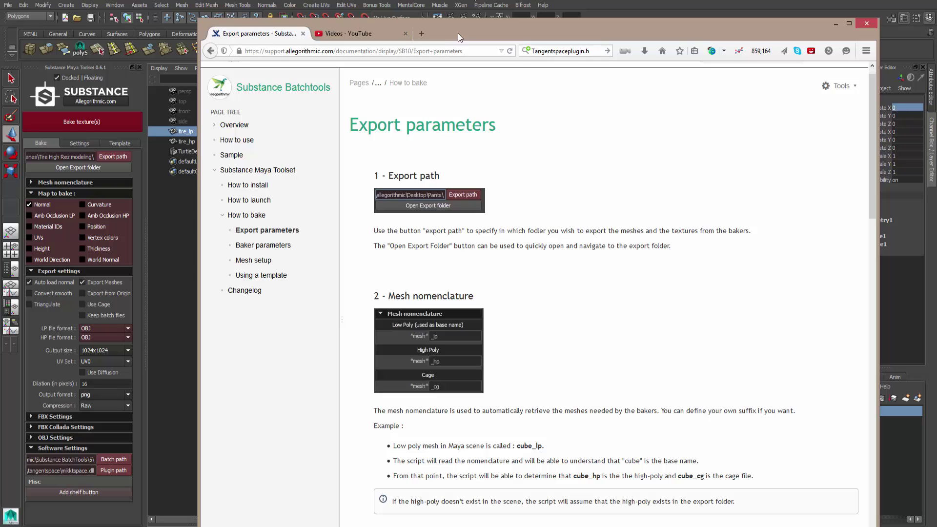
pyautogui.hotkey('alt', 'Tab')
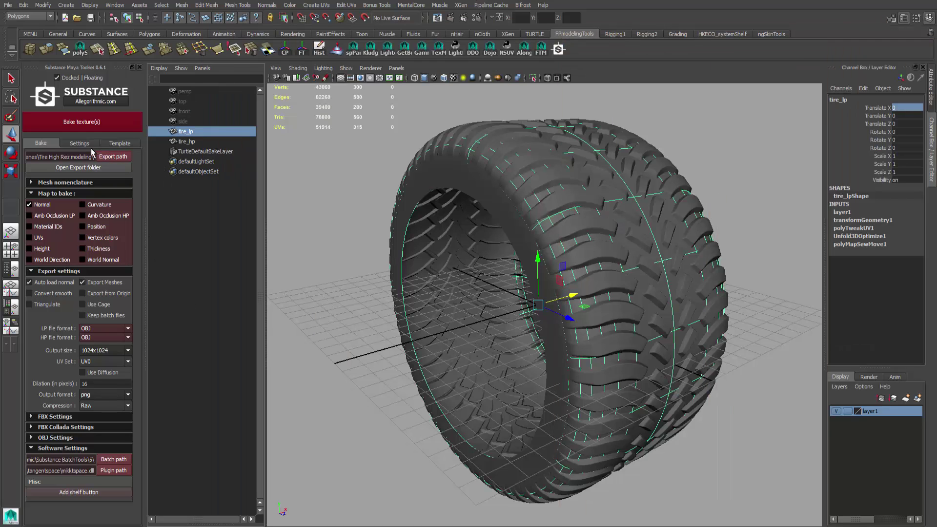
pyautogui.click(190, 141)
pyautogui.moveTo(195, 139); pyautogui.dragTo(197, 140, button='middle')
pyautogui.moveTo(574, 295); pyautogui.dragTo(336, 341)
pyautogui.scroll(-3, 350, 264)
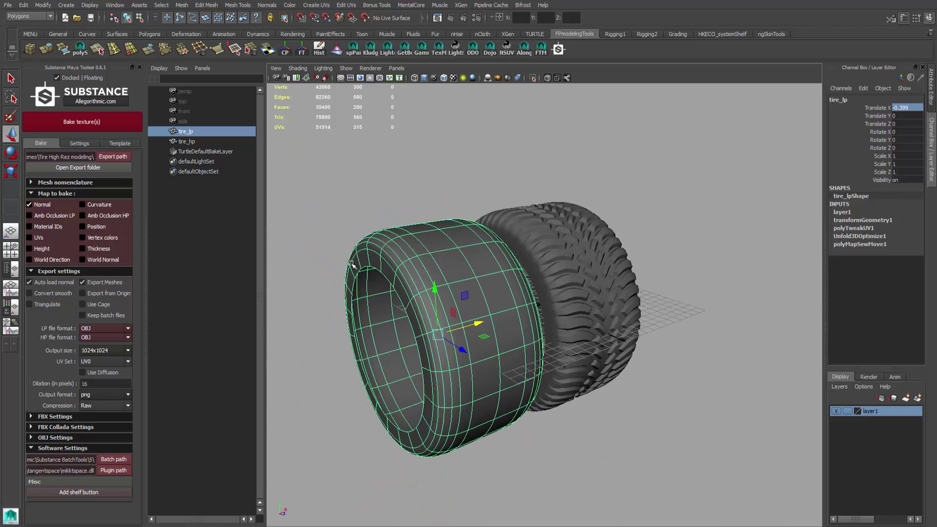
pyautogui.keyDown('alt'); pyautogui.moveTo(351, 264); pyautogui.dragTo(481, 222); pyautogui.keyUp('alt')
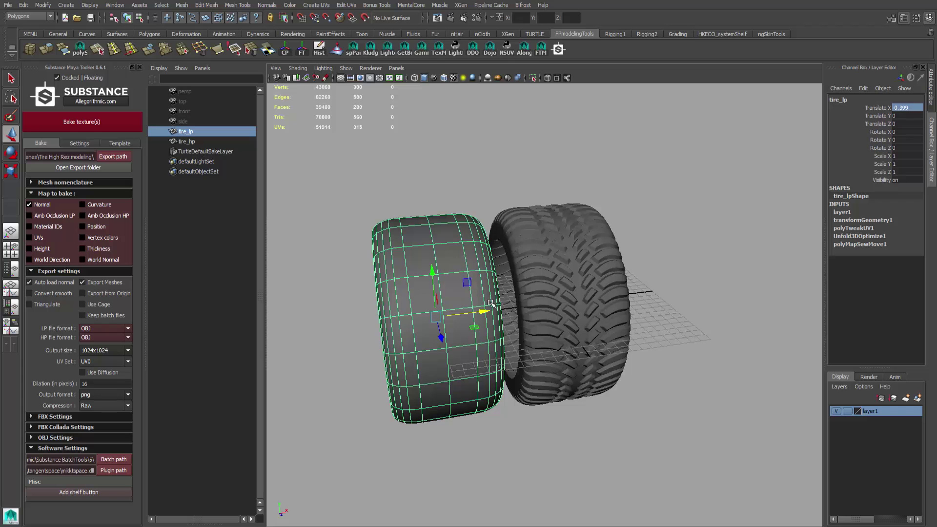
pyautogui.write('0')
pyautogui.press('Return')
pyautogui.keyDown('alt'); pyautogui.moveTo(538, 228); pyautogui.dragTo(488, 239); pyautogui.keyUp('alt')
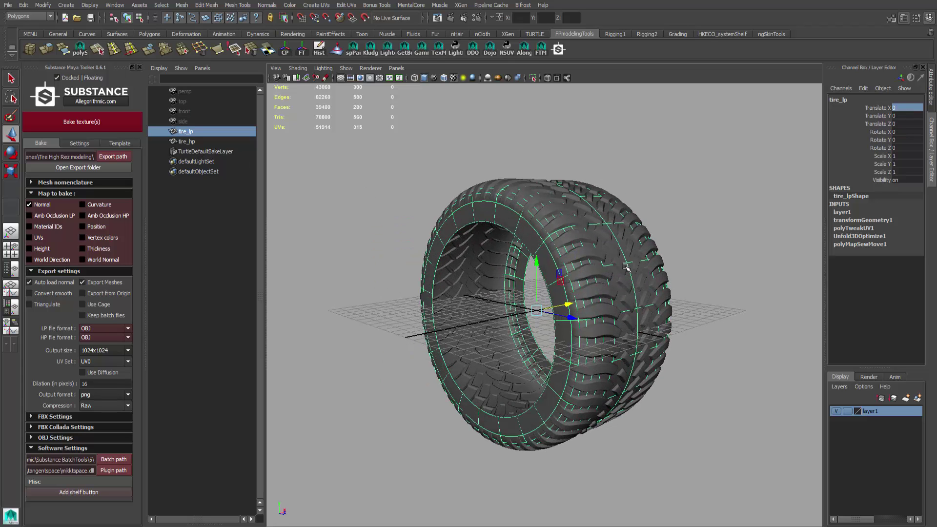
# Expand Mesh nomenclature to show the _lp, _hp and _cg suffixes; move the project folder window aside.
pyautogui.click(31, 183)
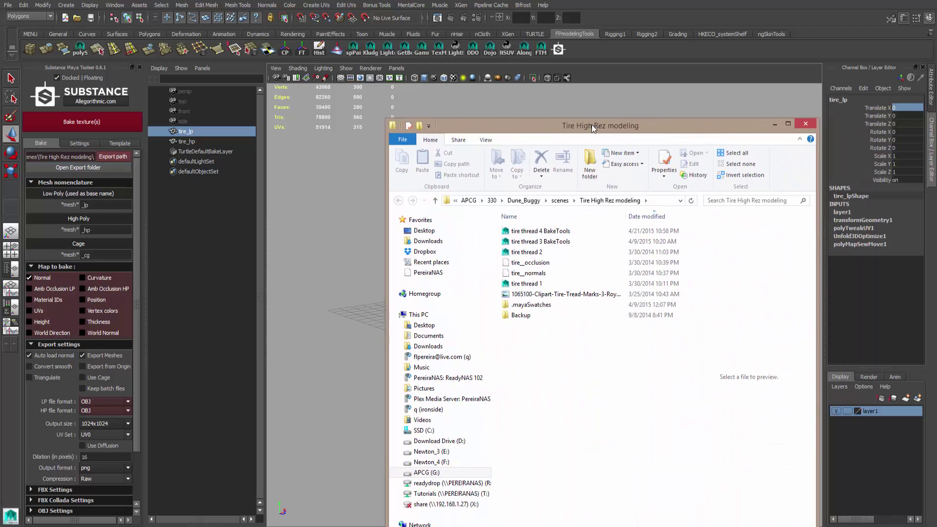
pyautogui.moveTo(591, 125); pyautogui.dragTo(476, 109)
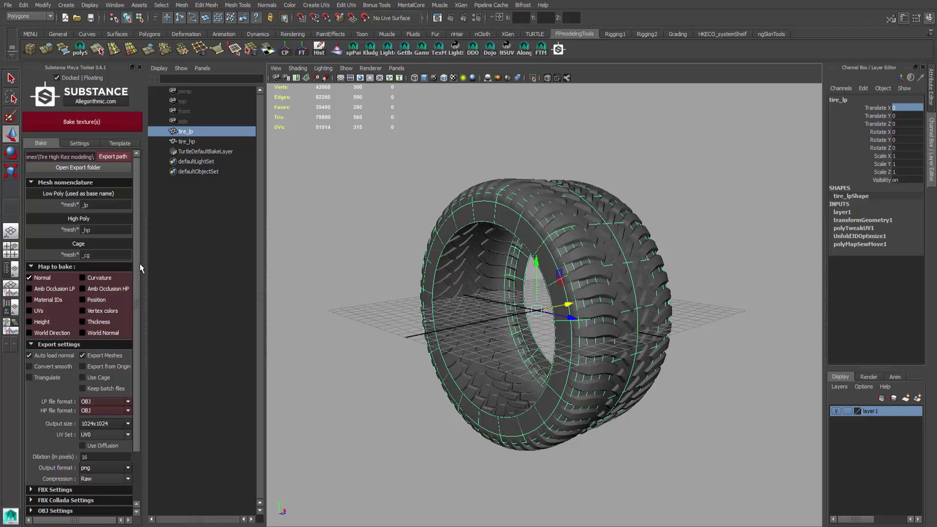
# Duplicate tire_lp with Ctrl+D and begin renaming the copy tire_lp1 in the Outliner.
pyautogui.keyDown('ctrl'); pyautogui.click(188, 142); pyautogui.keyUp('ctrl')
pyautogui.keyDown('ctrl'); pyautogui.click(189, 141); pyautogui.keyUp('ctrl')
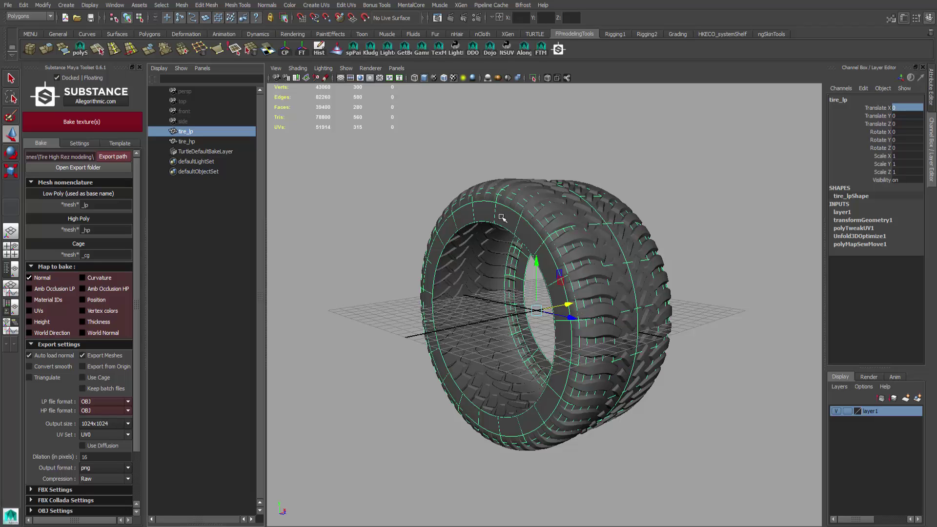
pyautogui.keyDown('alt'); pyautogui.moveTo(503, 218); pyautogui.dragTo(568, 258); pyautogui.keyUp('alt')
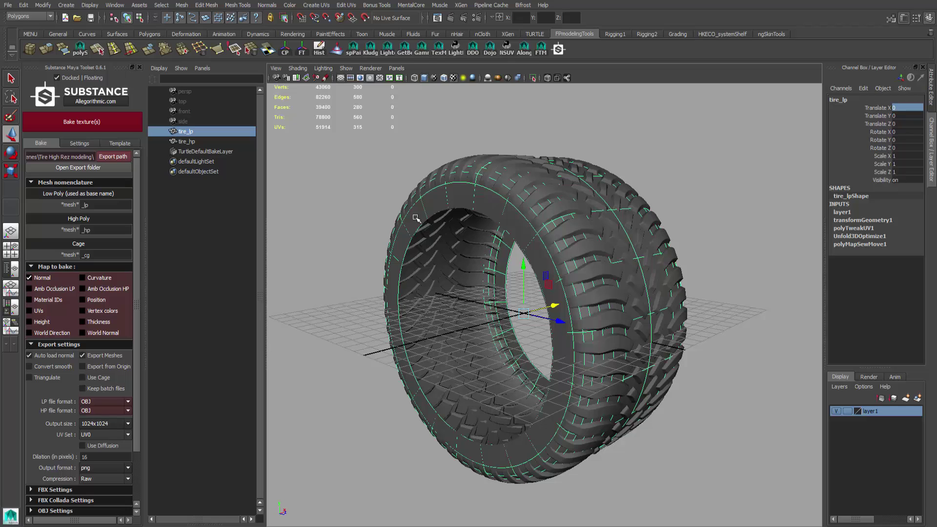
pyautogui.hotkey('ctrl', 'd')
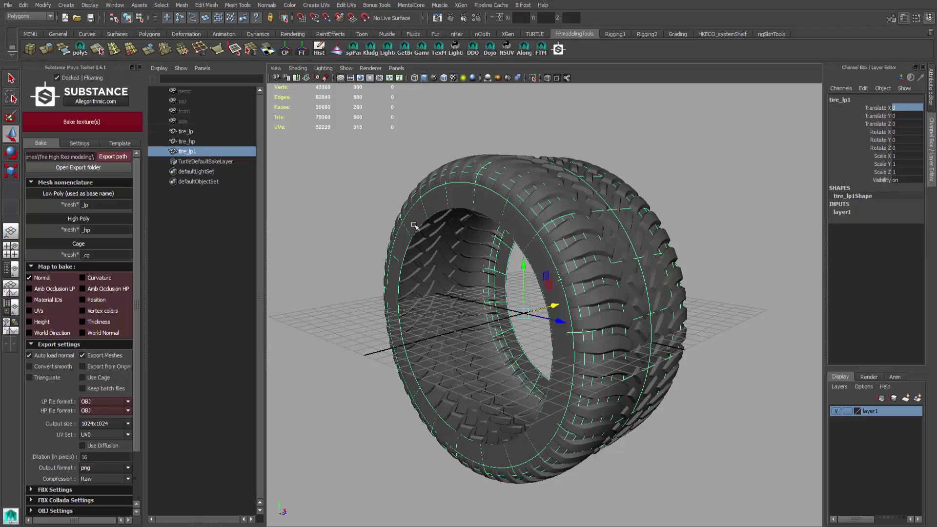
pyautogui.doubleClick(190, 152)
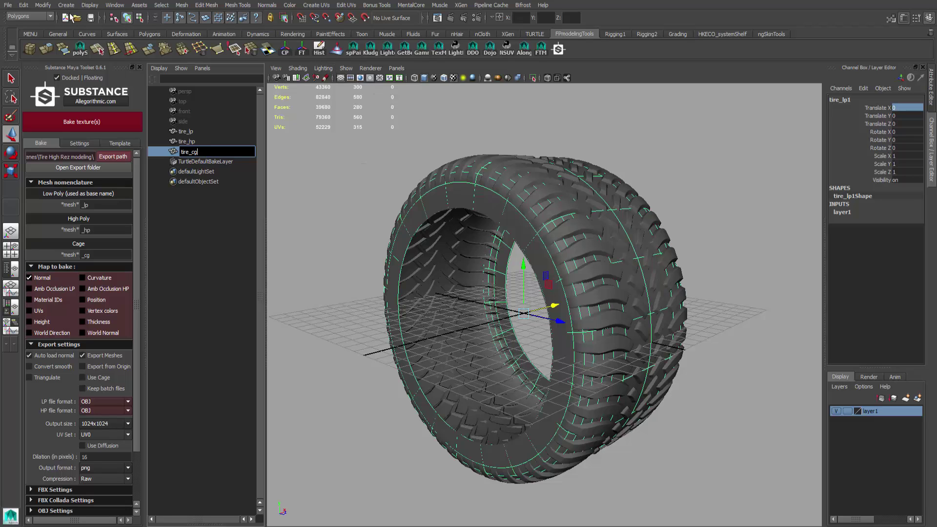
# Confirm the tire_cg name and apply Edit Mesh > Transform Components to its vertices.
pyautogui.click(237, 5)
pyautogui.click(239, 6)
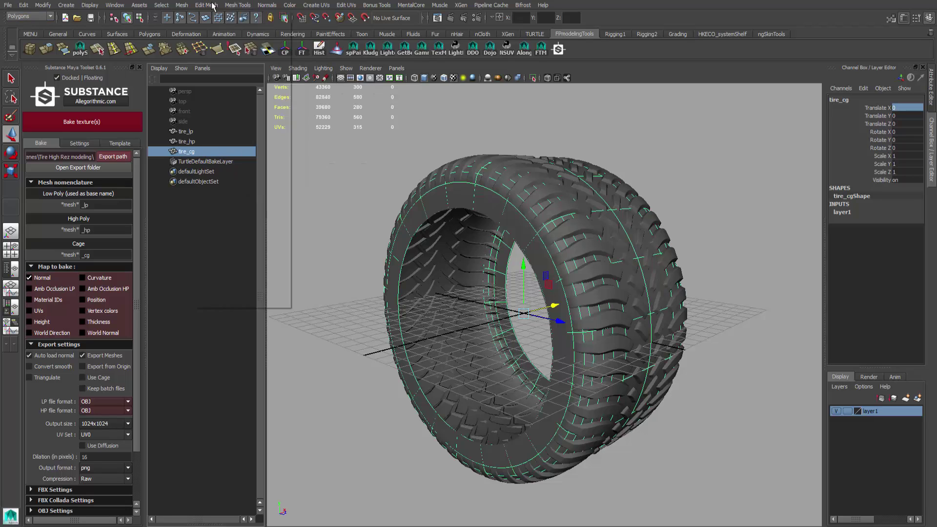
pyautogui.click(213, 6)
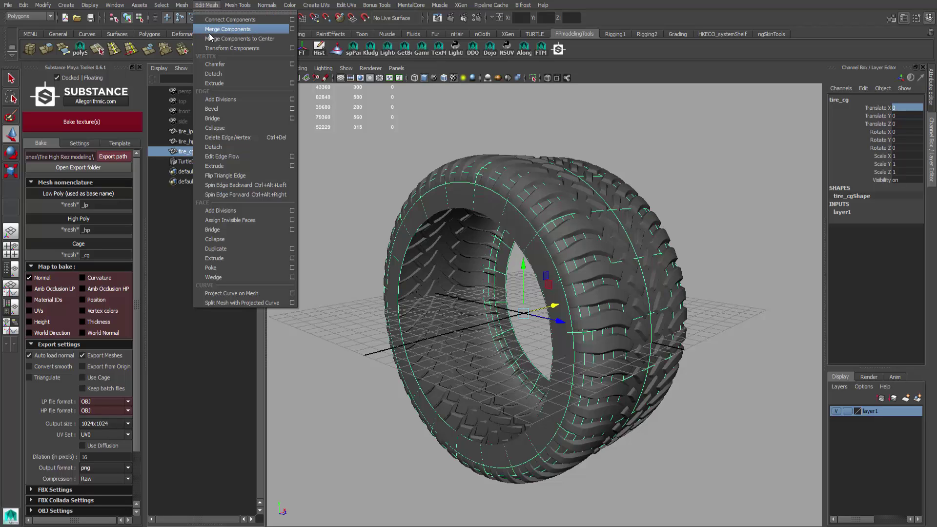
pyautogui.click(242, 49)
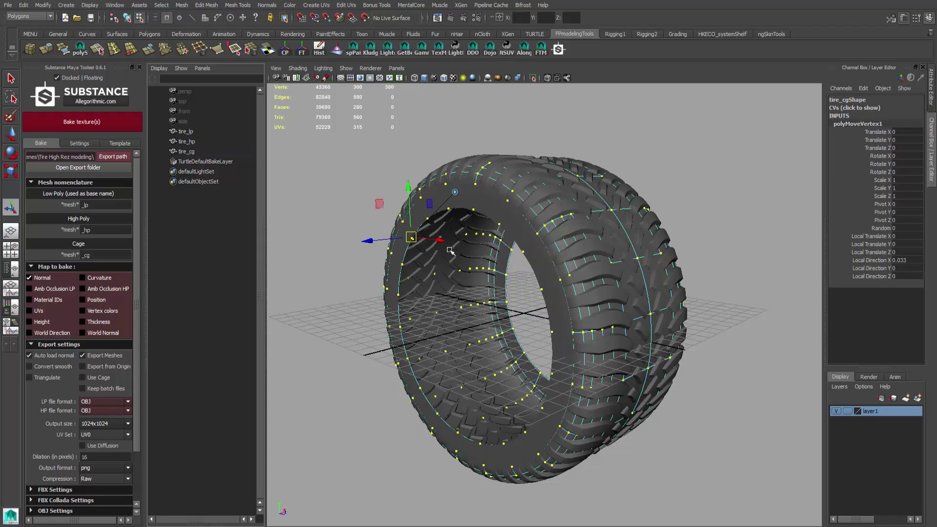
# Check the cage pushed out by Local Translate Z 0.009 from the tread, sides and inner hole.
pyautogui.keyDown('alt'); pyautogui.moveTo(451, 255); pyautogui.dragTo(510, 259); pyautogui.keyUp('alt')
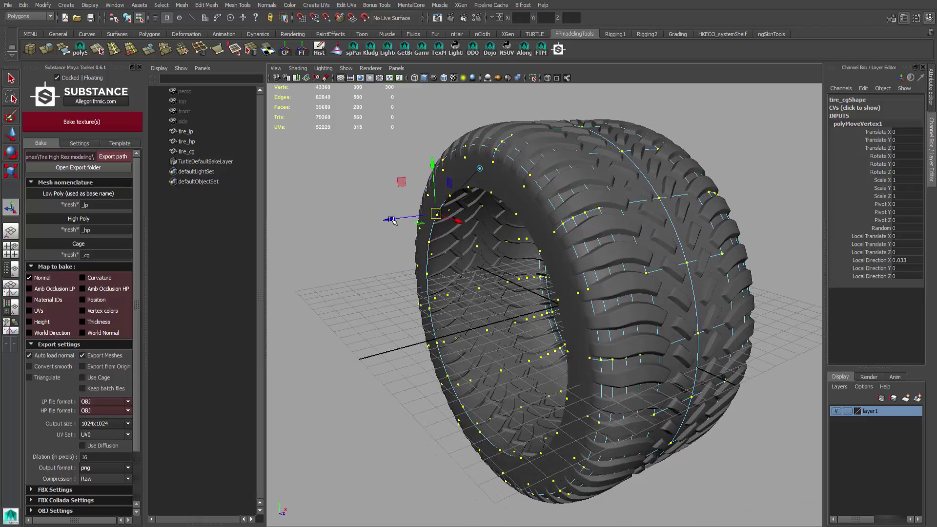
pyautogui.scroll(2, 410, 234)
pyautogui.scroll(1, 446, 213)
pyautogui.scroll(-1, 446, 213)
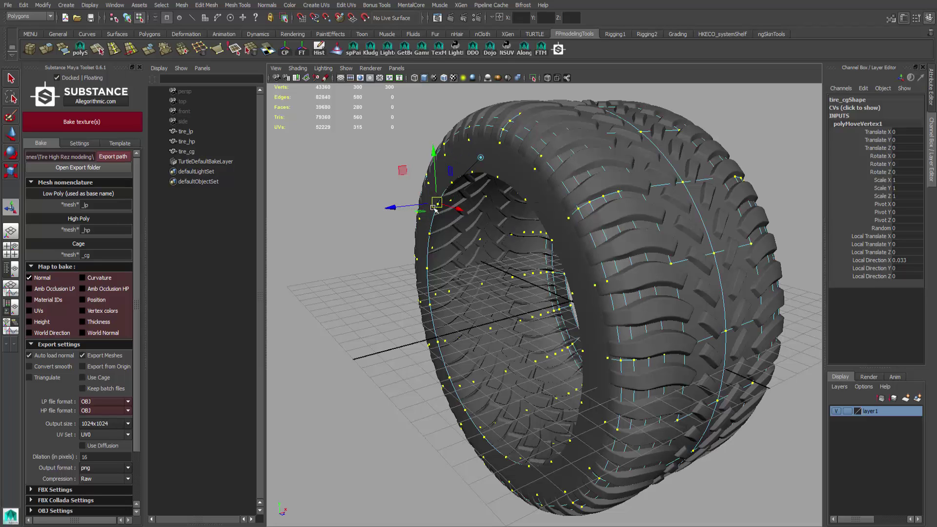
pyautogui.keyDown('alt'); pyautogui.moveTo(388, 210); pyautogui.dragTo(403, 208); pyautogui.keyUp('alt')
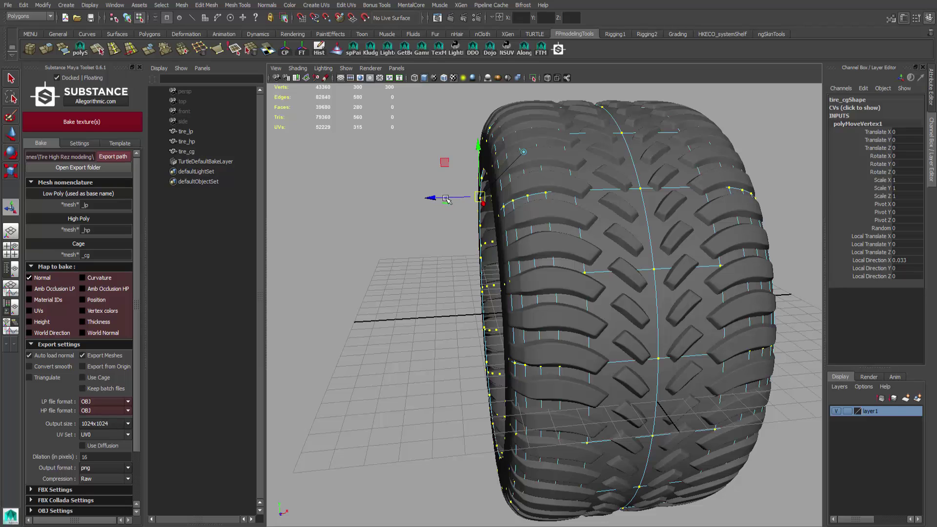
pyautogui.keyDown('alt'); pyautogui.moveTo(463, 197); pyautogui.dragTo(393, 203); pyautogui.keyUp('alt')
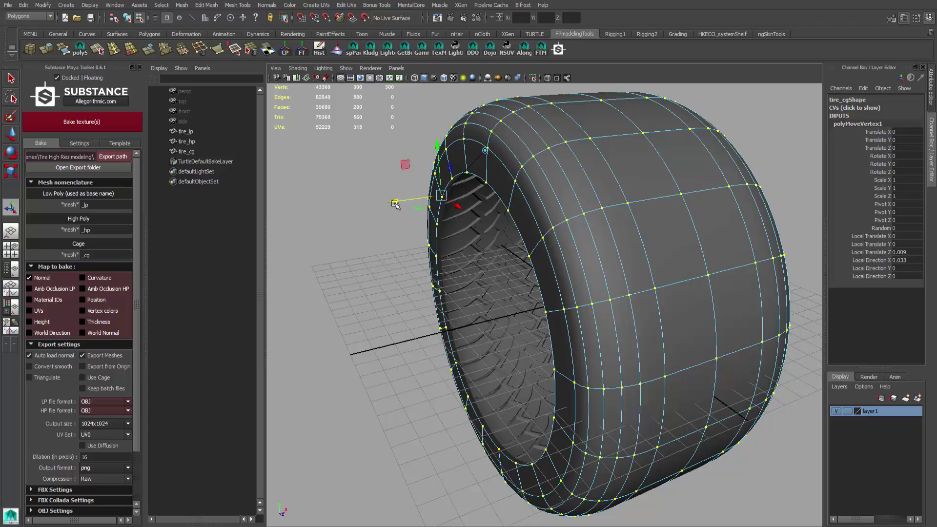
pyautogui.keyDown('alt'); pyautogui.moveTo(405, 164); pyautogui.dragTo(522, 225); pyautogui.keyUp('alt')
pyautogui.keyDown('alt'); pyautogui.moveTo(583, 241); pyautogui.dragTo(610, 292, button='right'); pyautogui.keyUp('alt')
pyautogui.keyDown('alt'); pyautogui.moveTo(610, 292); pyautogui.dragTo(574, 285); pyautogui.keyUp('alt')
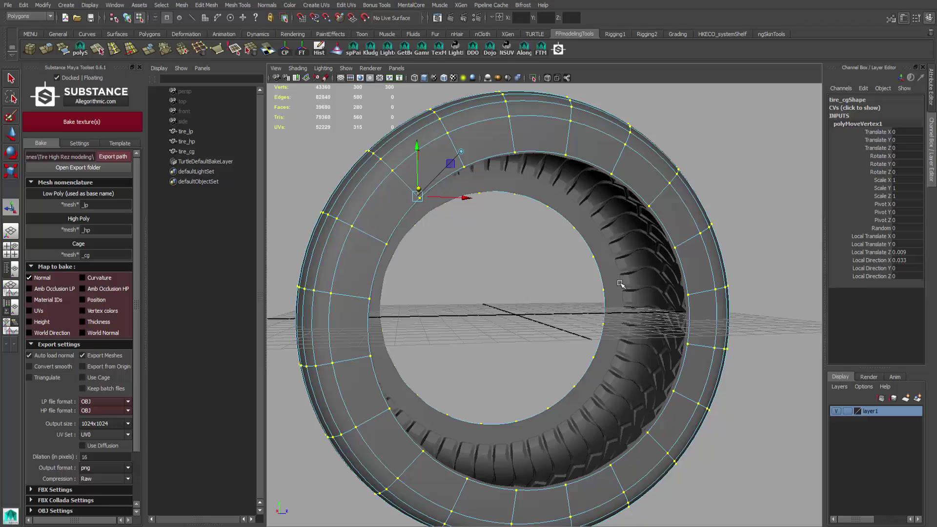
pyautogui.keyDown('alt'); pyautogui.moveTo(643, 261); pyautogui.dragTo(596, 245); pyautogui.keyUp('alt')
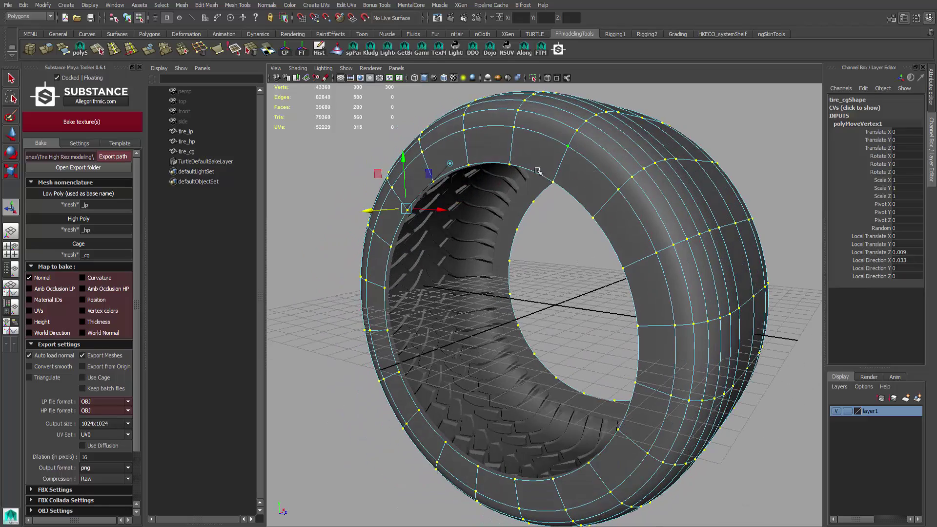
pyautogui.keyDown('alt'); pyautogui.moveTo(514, 226); pyautogui.dragTo(510, 222); pyautogui.keyUp('alt')
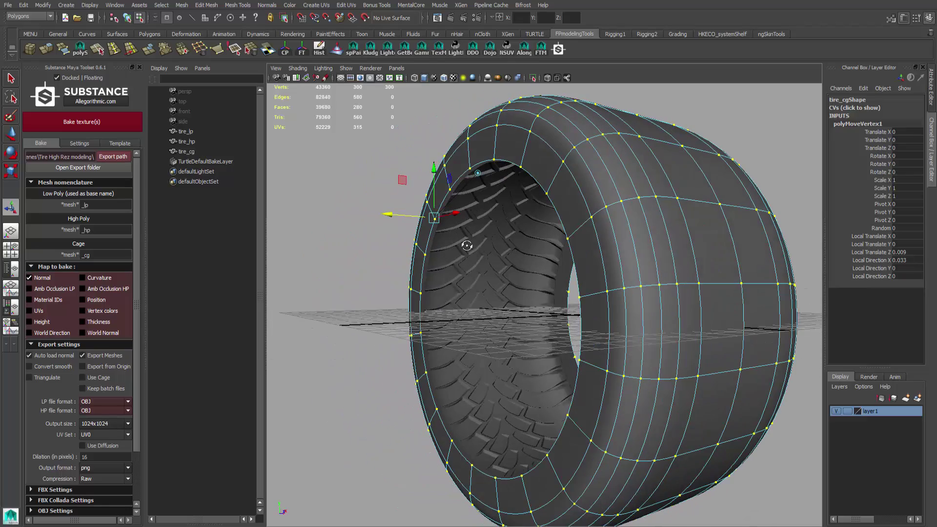
pyautogui.keyDown('alt'); pyautogui.moveTo(467, 245); pyautogui.dragTo(575, 272); pyautogui.keyUp('alt')
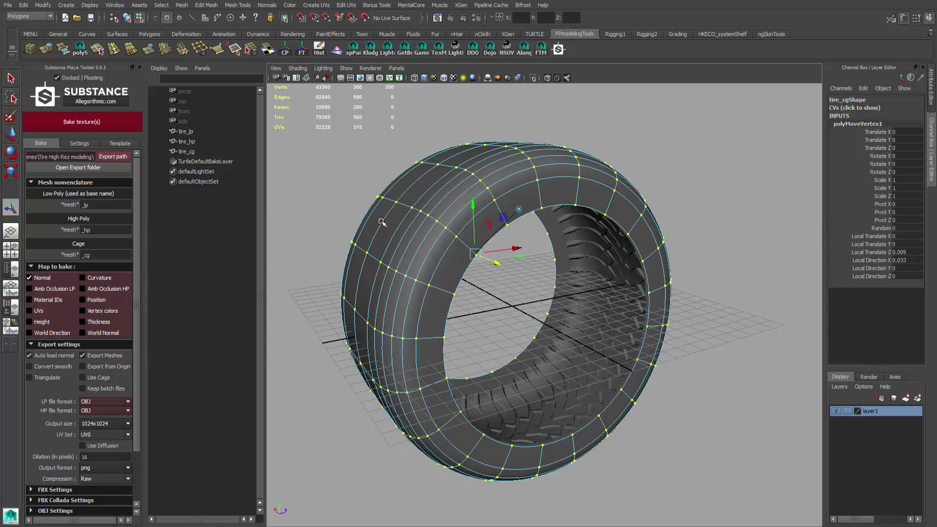
# Select tire_lp, tire_cg and tire_hp one after another in the Outliner to compare them.
pyautogui.click(184, 131)
pyautogui.click(186, 153)
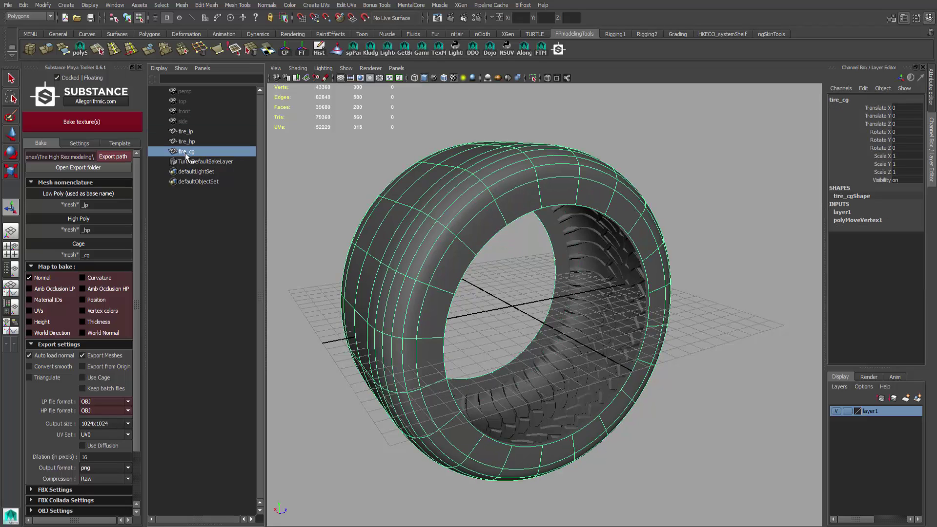
pyautogui.keyDown('alt'); pyautogui.moveTo(393, 197); pyautogui.dragTo(502, 202); pyautogui.keyUp('alt')
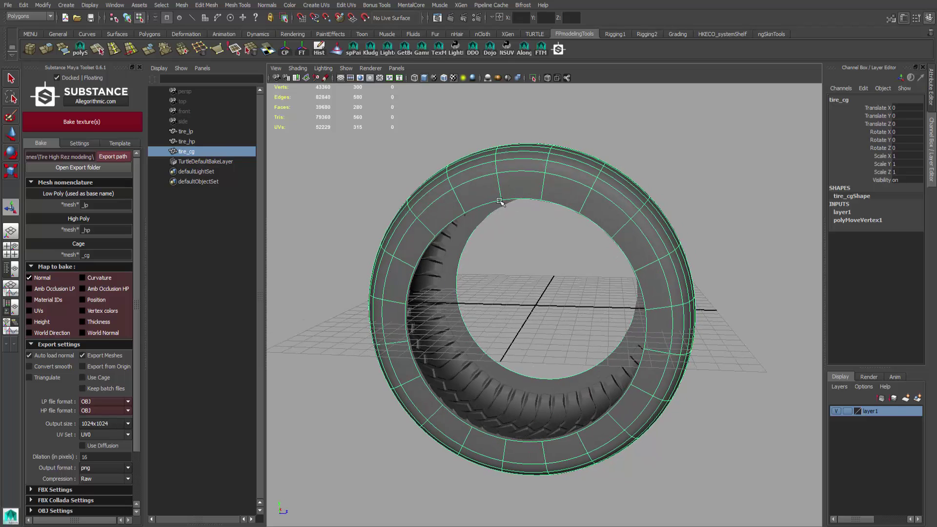
pyautogui.click(189, 133)
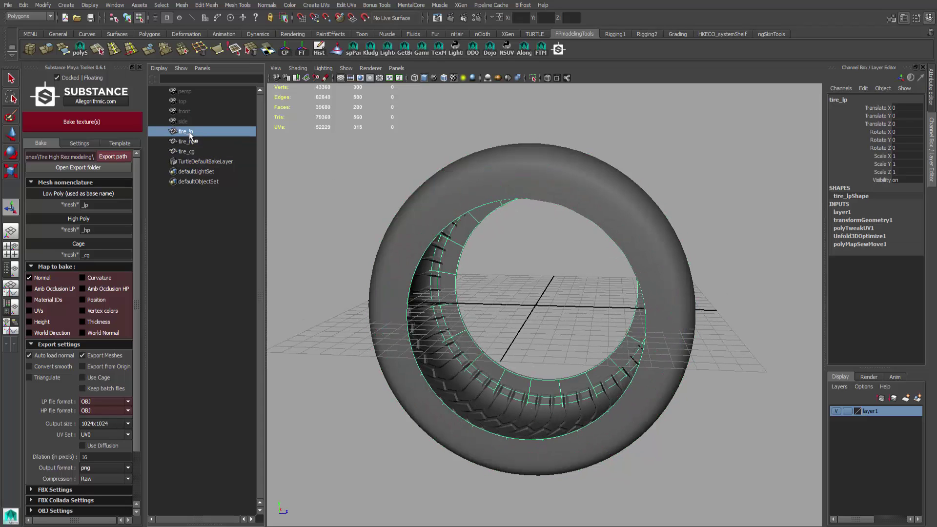
pyautogui.click(192, 152)
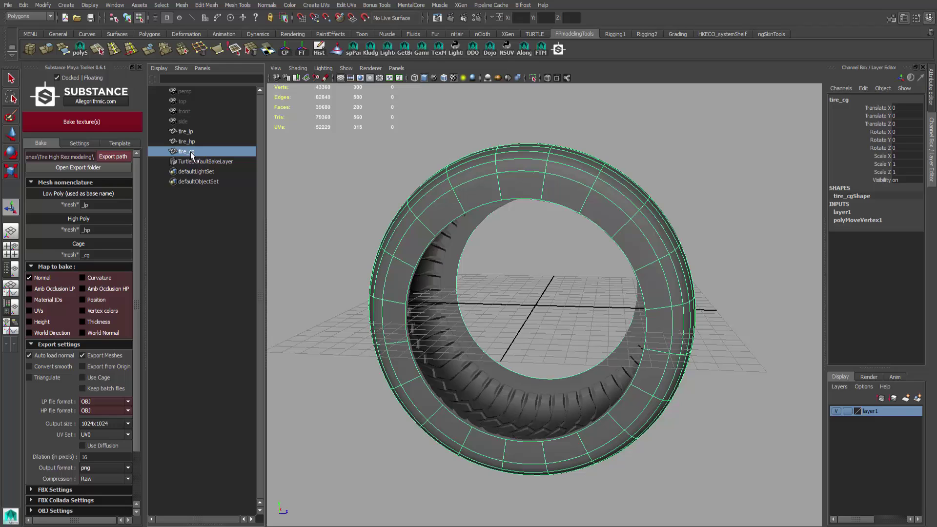
pyautogui.click(193, 142)
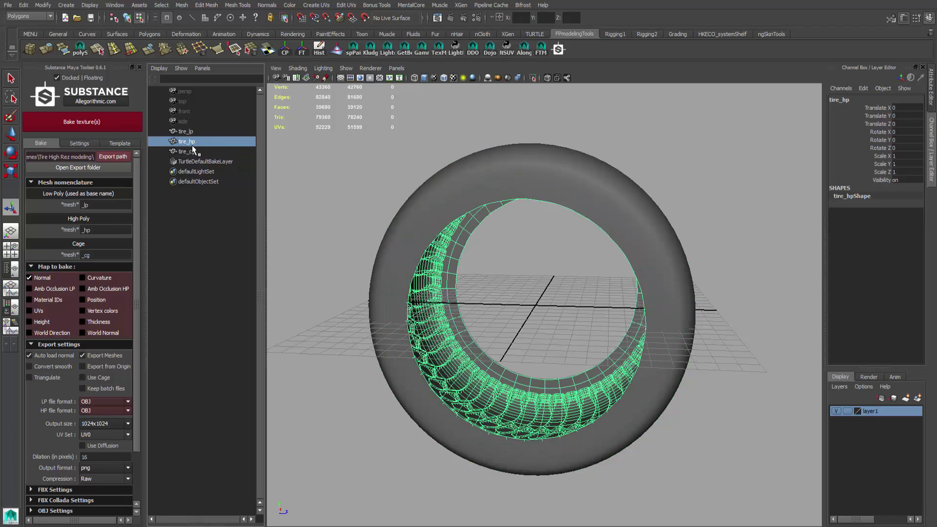
# Orbit down onto the tire from above and pick the outer cage's vertices.
pyautogui.moveTo(504, 234)
pyautogui.keyDown('alt'); pyautogui.mouseDown()
pyautogui.moveTo(488, 234)
pyautogui.moveTo(510, 242)
pyautogui.mouseUp(); pyautogui.keyUp('alt')
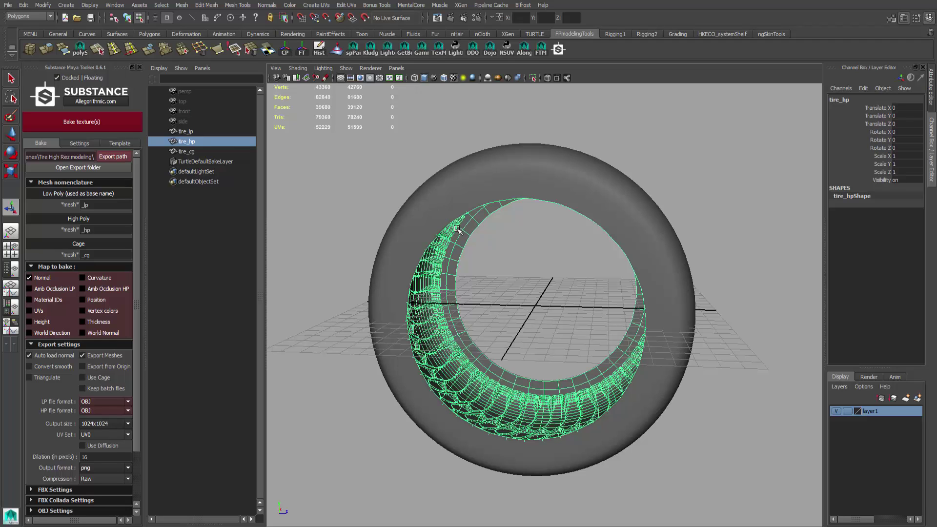
pyautogui.keyDown('alt'); pyautogui.moveTo(468, 231); pyautogui.dragTo(579, 293); pyautogui.keyUp('alt')
pyautogui.keyDown('alt'); pyautogui.moveTo(603, 242); pyautogui.dragTo(581, 245); pyautogui.keyUp('alt')
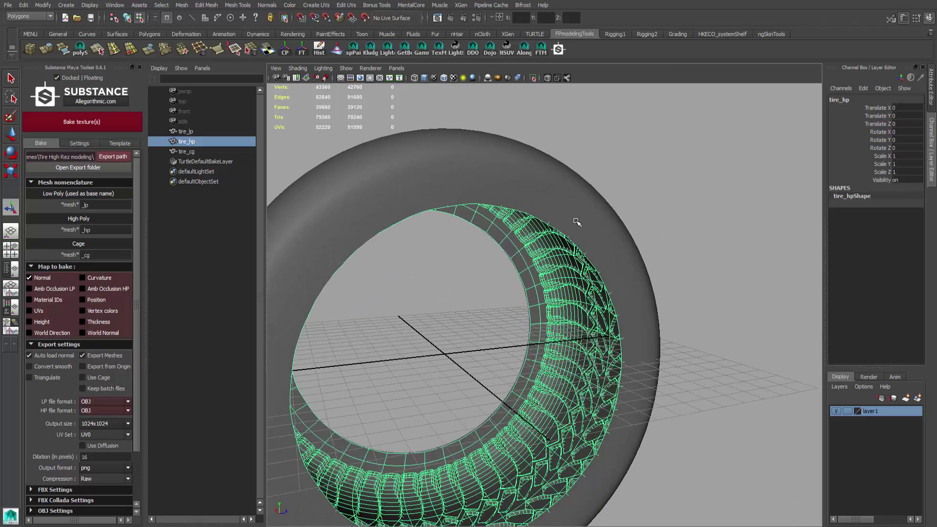
pyautogui.keyDown('alt'); pyautogui.moveTo(561, 205); pyautogui.dragTo(515, 185); pyautogui.keyUp('alt')
pyautogui.keyDown('shift'); pyautogui.click(529, 193); pyautogui.keyUp('shift')
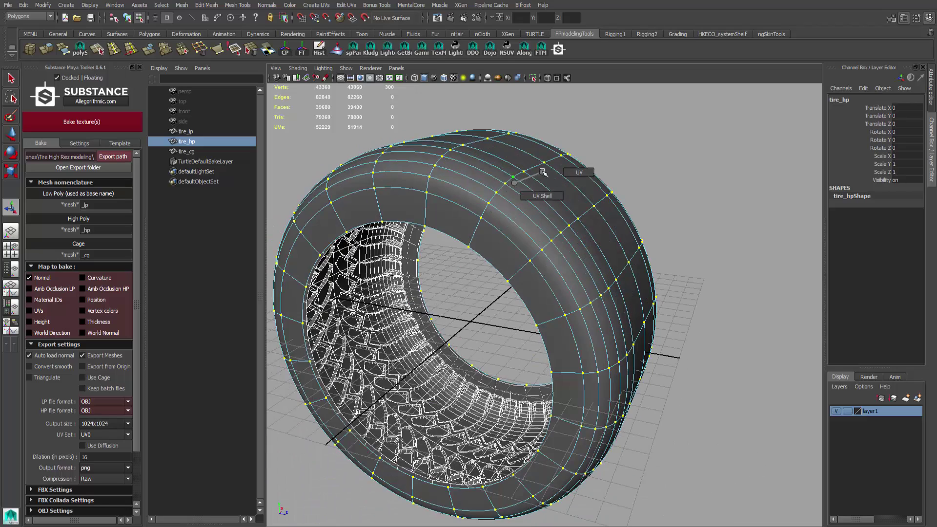
# Return to object mode with F8 and pick tire_cg from the right-click selection menu.
pyautogui.press('F8')
pyautogui.keyDown('alt'); pyautogui.moveTo(550, 186); pyautogui.dragTo(528, 184); pyautogui.keyUp('alt')
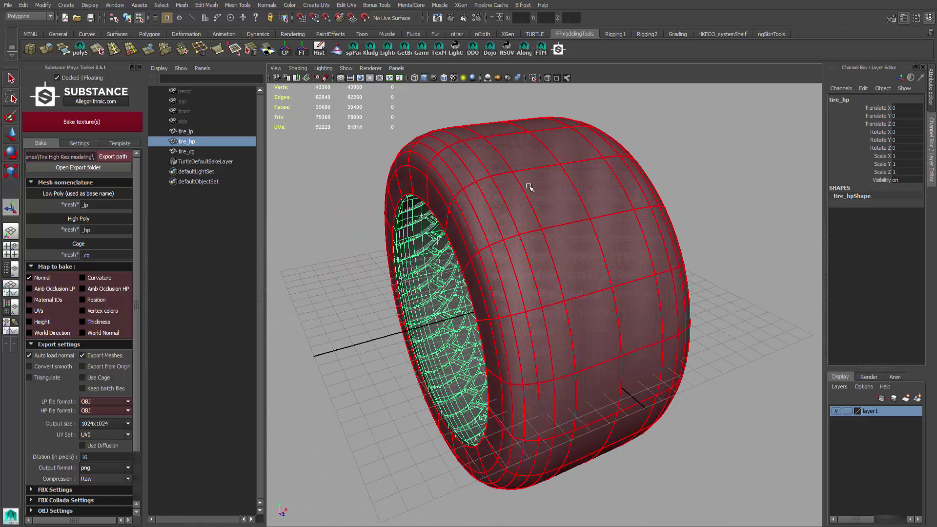
pyautogui.rightClick(529, 184)
pyautogui.rightClick(529, 188)
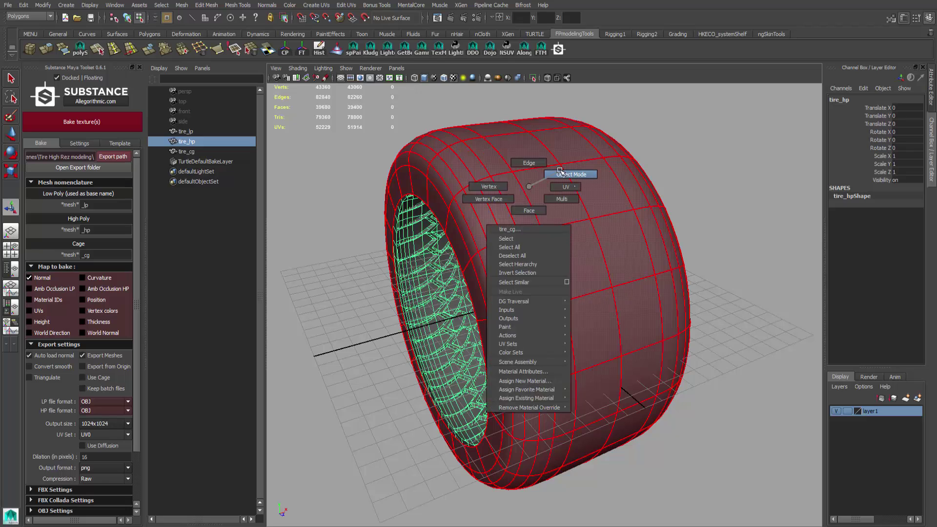
pyautogui.click(531, 182)
pyautogui.click(490, 243)
# Orbit around tire_cg from front and three-quarter angles to check it encloses the tire.
pyautogui.keyDown('alt'); pyautogui.moveTo(490, 243); pyautogui.dragTo(518, 226); pyautogui.keyUp('alt')
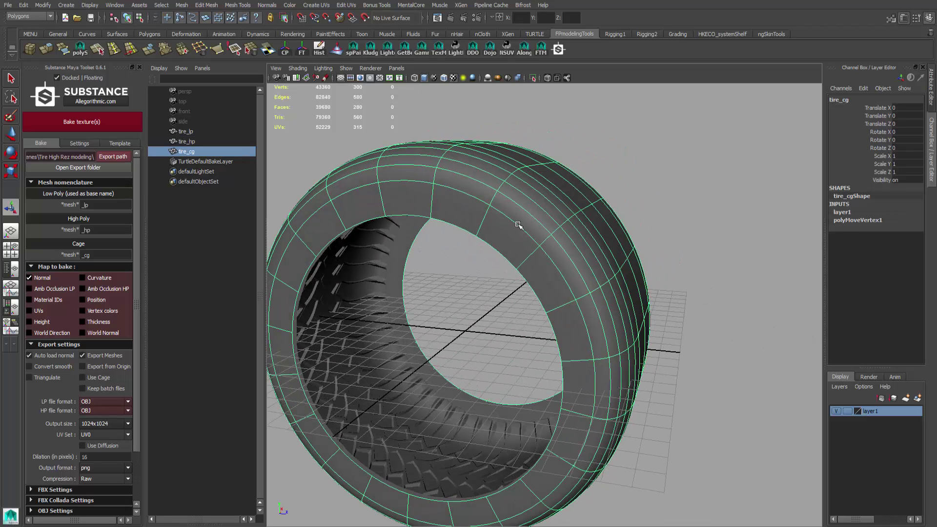
pyautogui.keyDown('alt'); pyautogui.moveTo(551, 280); pyautogui.dragTo(566, 272); pyautogui.keyUp('alt')
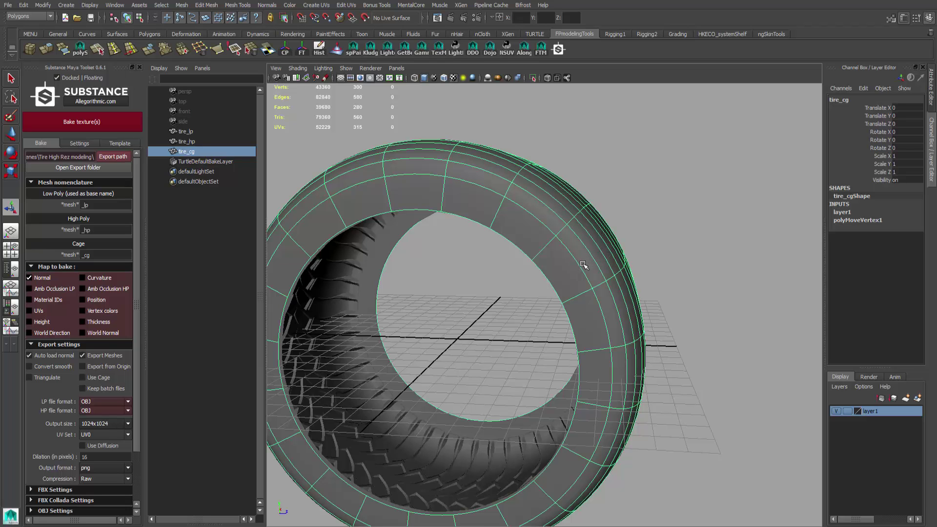
pyautogui.keyDown('alt'); pyautogui.moveTo(620, 250); pyautogui.dragTo(589, 245); pyautogui.keyUp('alt')
pyautogui.keyDown('alt'); pyautogui.moveTo(590, 244); pyautogui.dragTo(450, 246, button='right'); pyautogui.keyUp('alt')
pyautogui.keyDown('alt'); pyautogui.moveTo(450, 246); pyautogui.dragTo(493, 264); pyautogui.keyUp('alt')
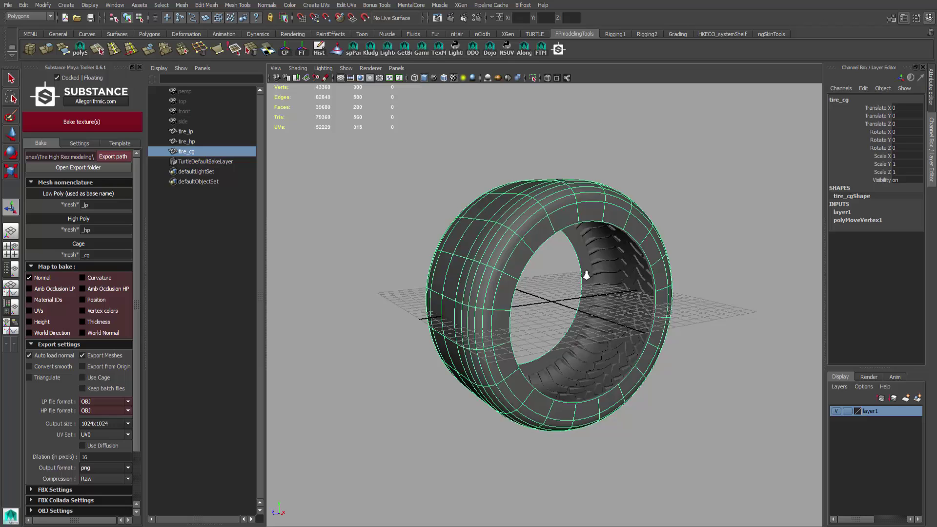
pyautogui.keyDown('alt'); pyautogui.moveTo(493, 263); pyautogui.dragTo(472, 272, button='right'); pyautogui.keyUp('alt')
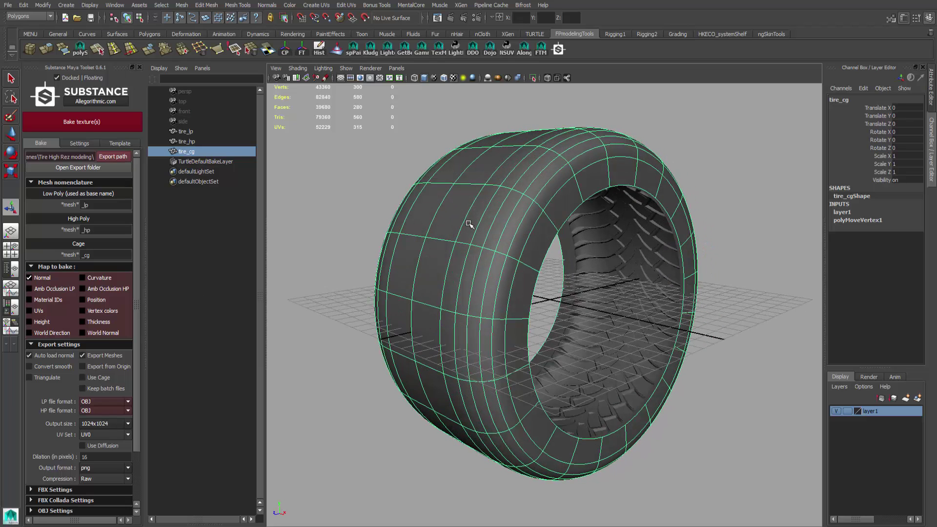
# Select tire_lp and add Amb Occlusion HP alongside Normal under Map to bake.
pyautogui.click(211, 130)
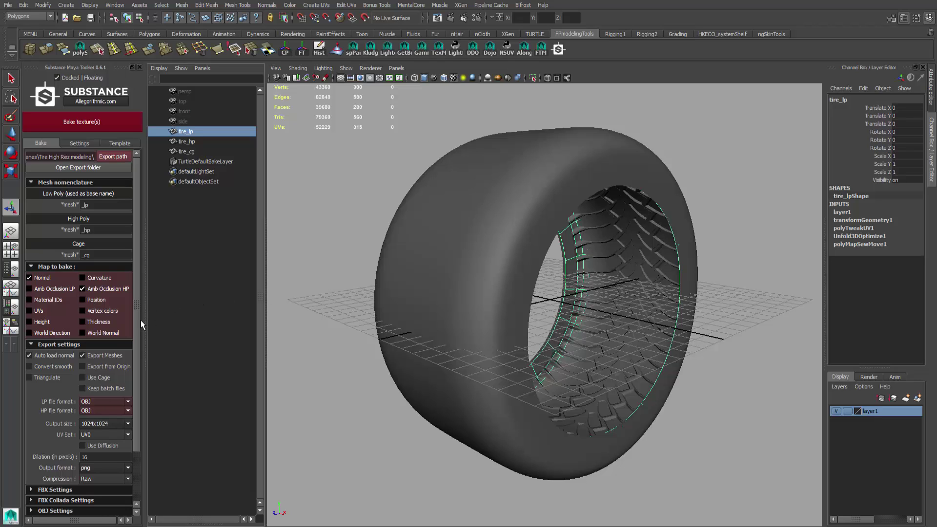
pyautogui.moveTo(136, 318); pyautogui.dragTo(131, 370)
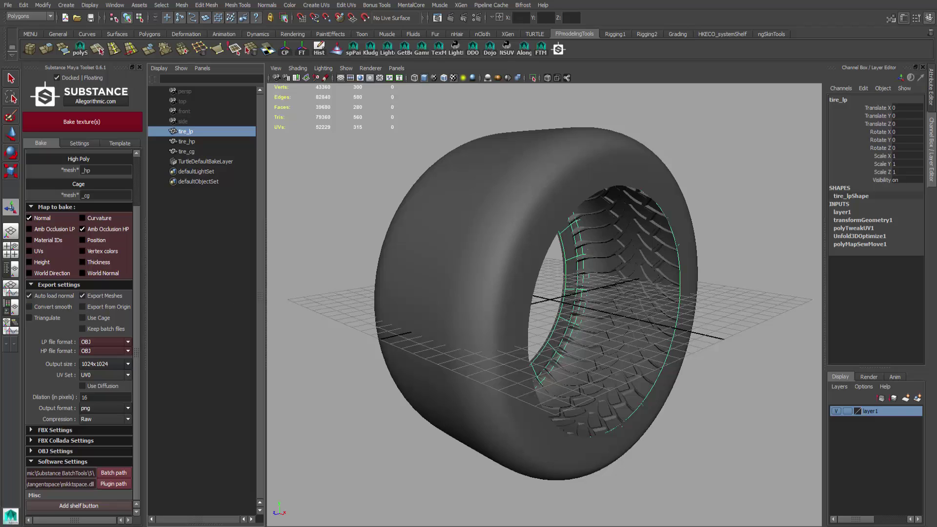
# Scroll the Export parameters page to the Export settings list, then move Firefox aside.
pyautogui.hotkey('alt', 'Tab')
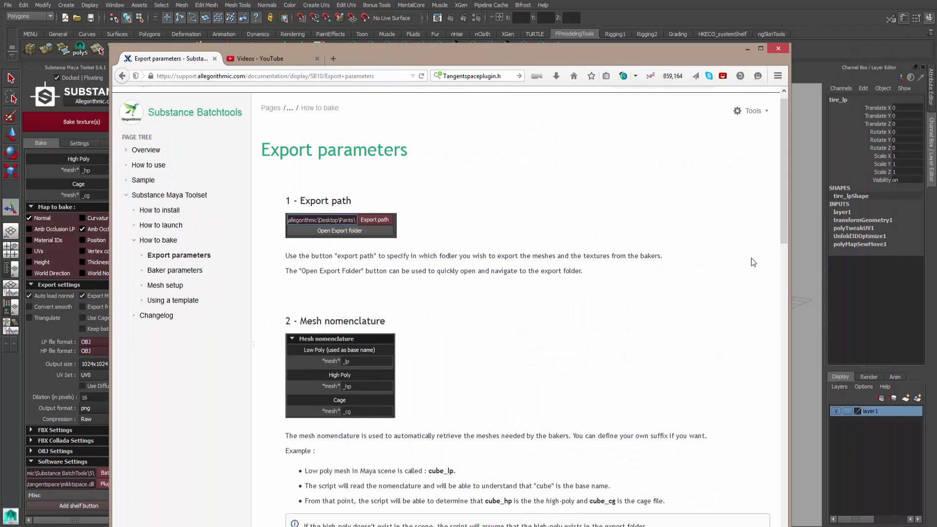
pyautogui.moveTo(781, 148); pyautogui.dragTo(774, 354)
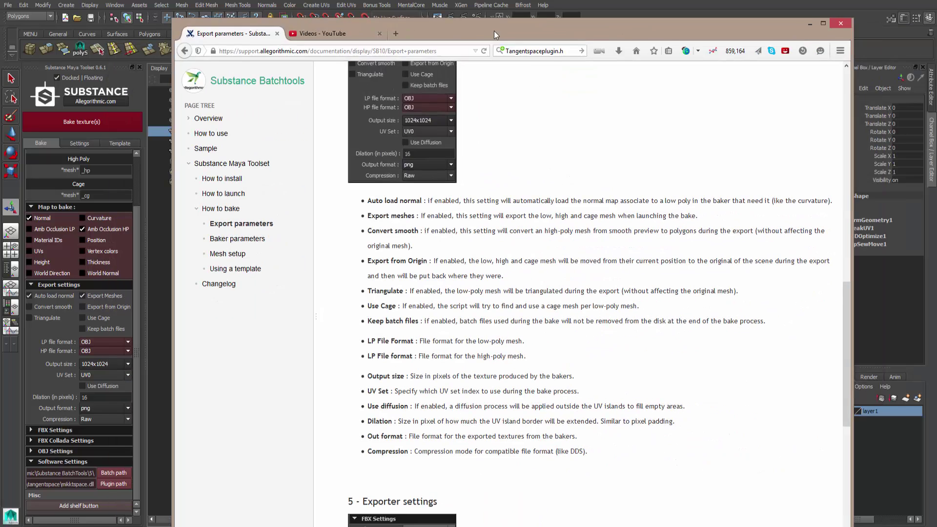
pyautogui.moveTo(442, 54); pyautogui.dragTo(936, 54)
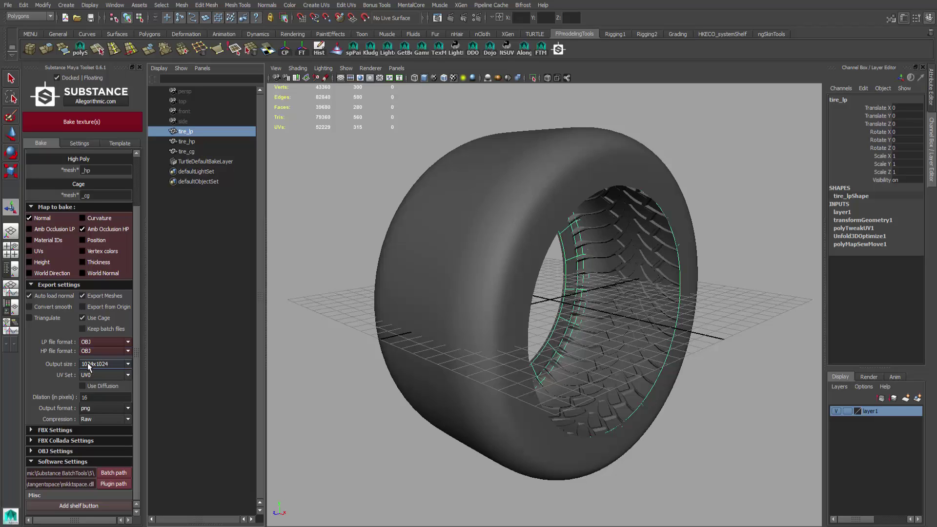
# Change the bake output size from 1024x1024 to 2048x2048 in Export settings.
pyautogui.click(89, 367)
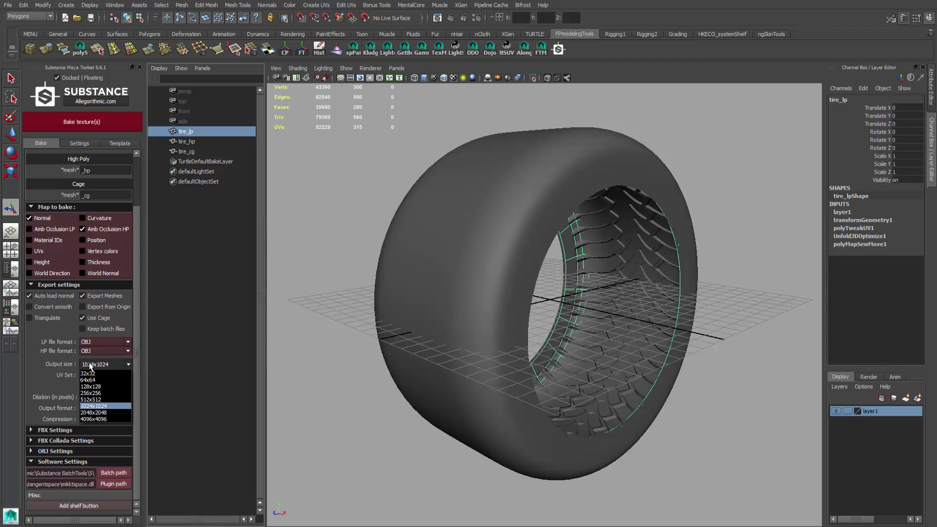
pyautogui.click(93, 412)
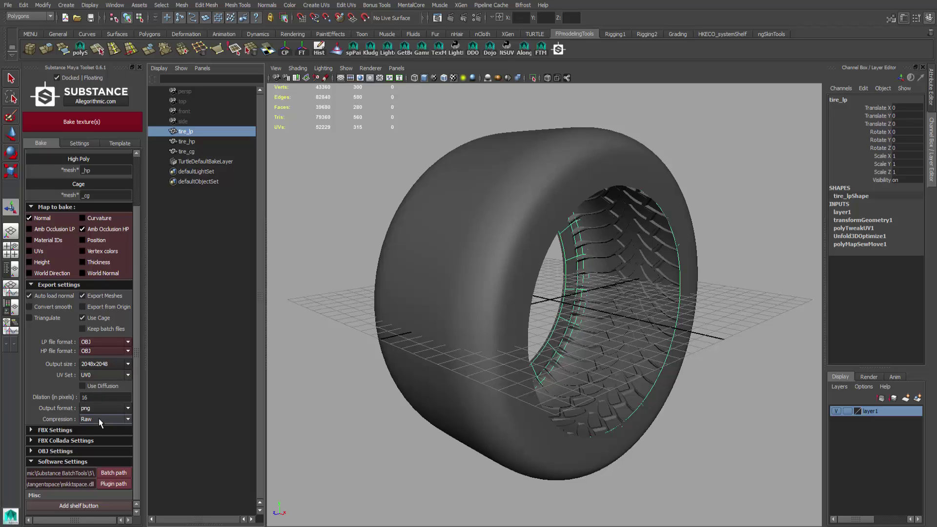
pyautogui.click(31, 431)
pyautogui.scroll(-3, 95, 441)
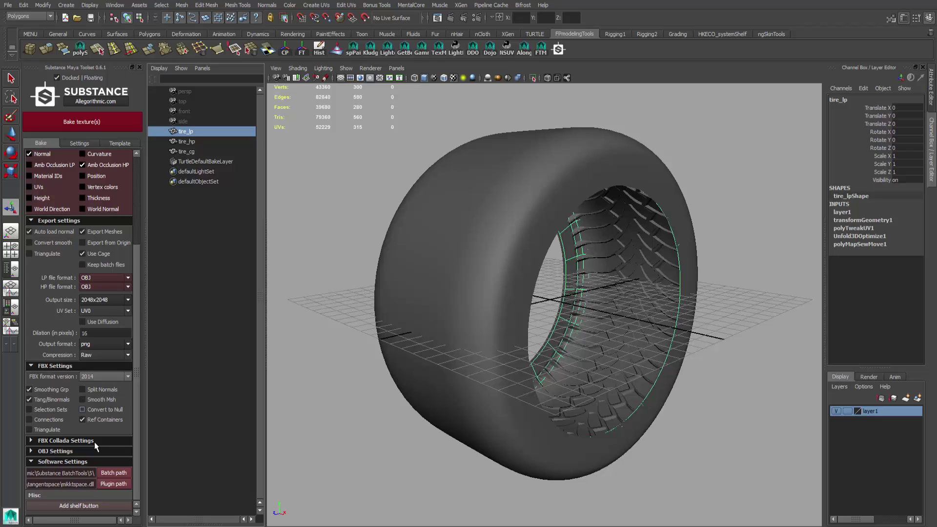
pyautogui.click(31, 366)
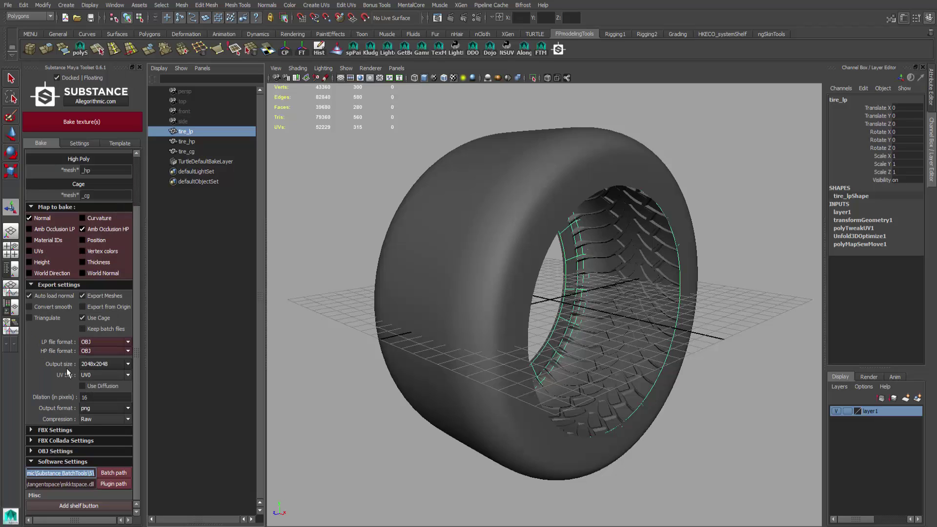
pyautogui.click(32, 451)
pyautogui.scroll(-2, 74, 423)
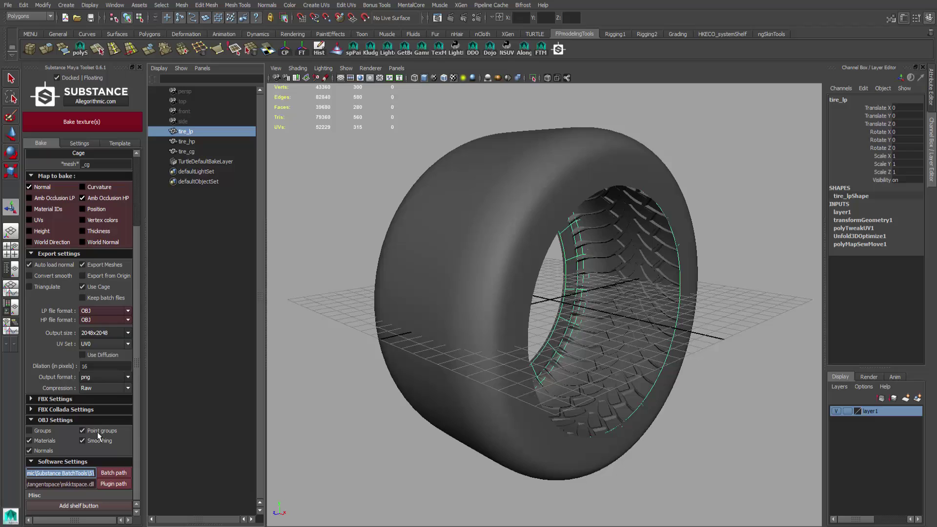
pyautogui.click(82, 197)
pyautogui.scroll(3, 96, 259)
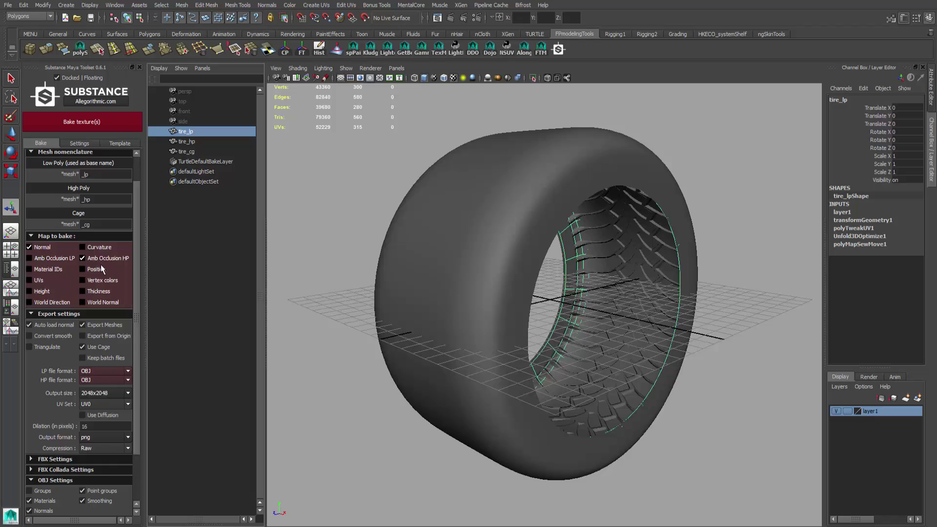
pyautogui.click(78, 144)
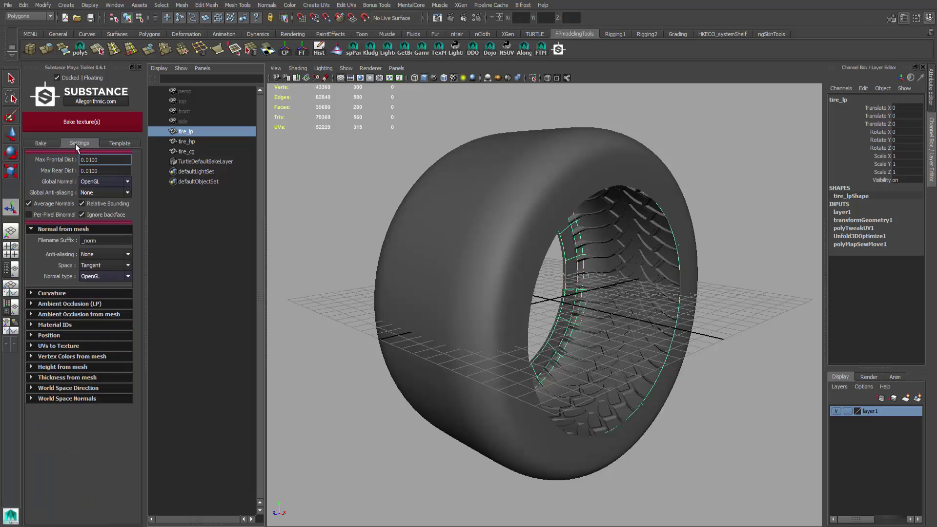
pyautogui.click(45, 142)
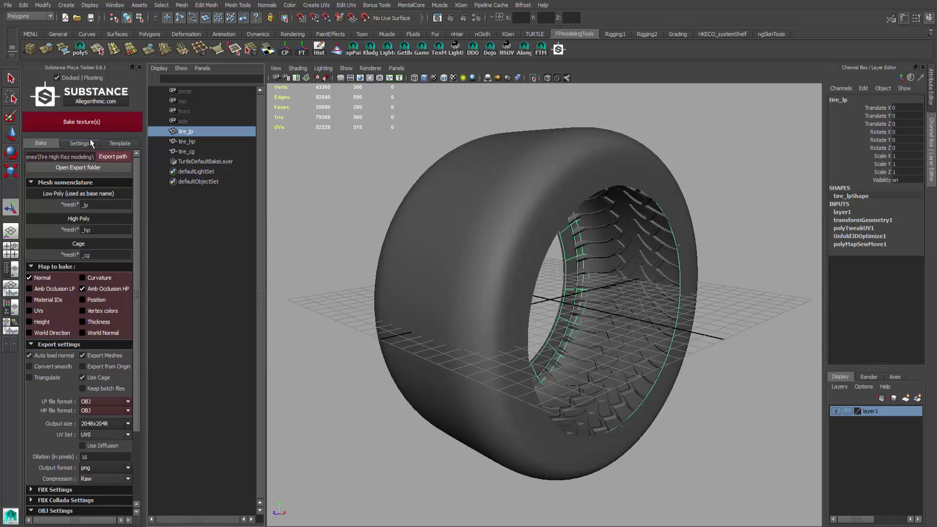